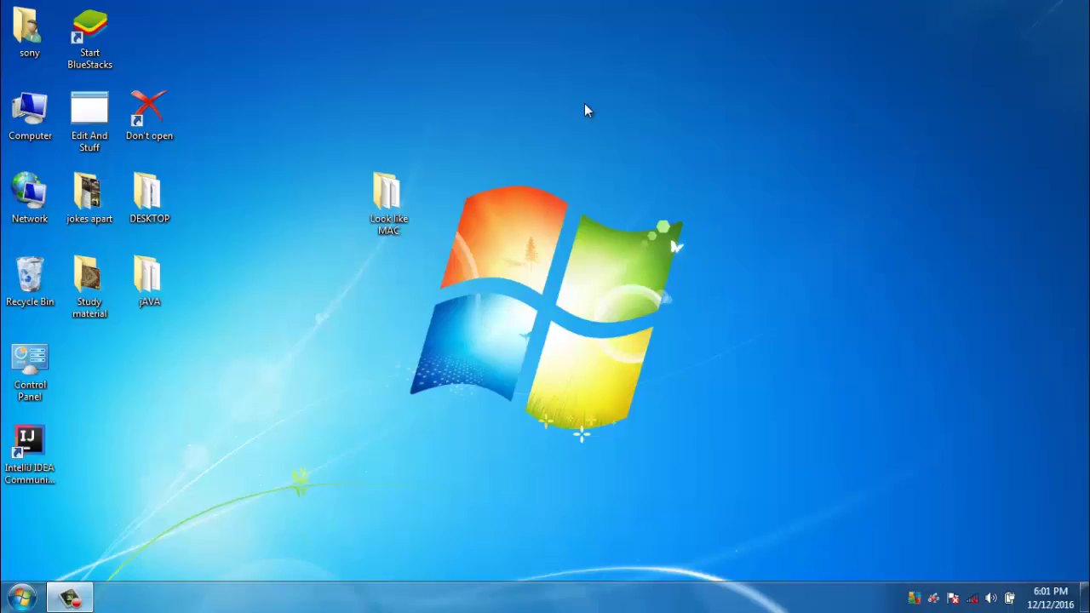
- Refresh the desktop, then open the LIST OF FILES text document from the Look like MAC folder
{"action": "right_click", "coordinate": [584, 104]}
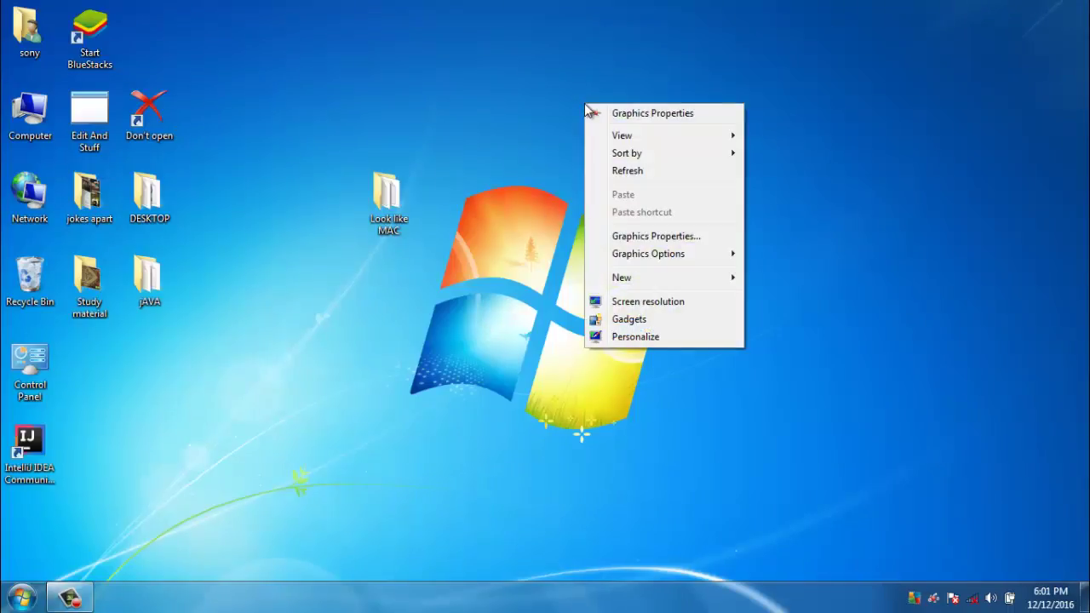
{"action": "left_click", "coordinate": [609, 171]}
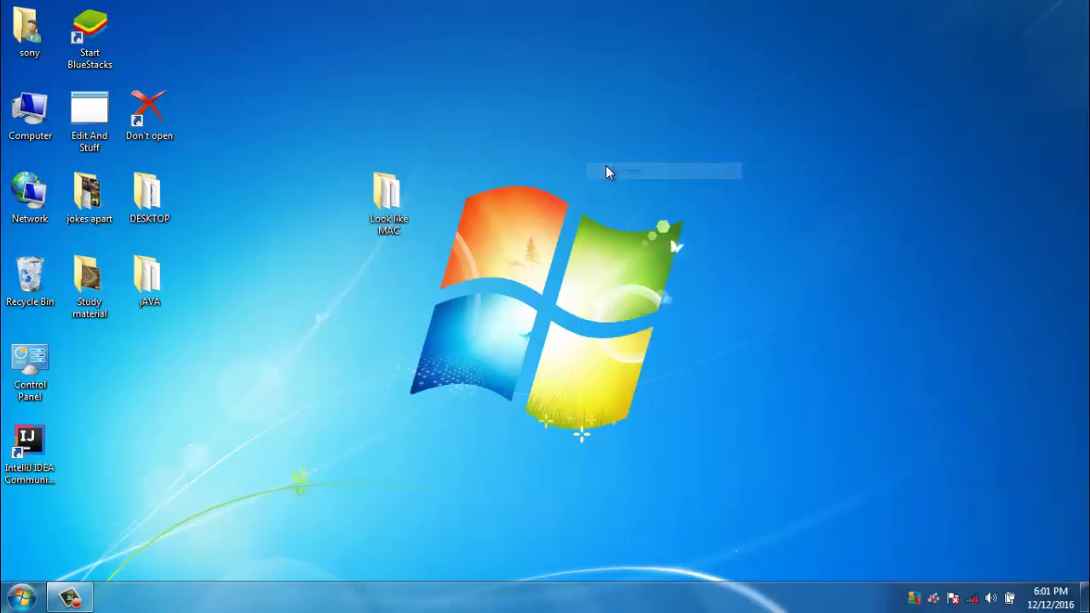
{"action": "double_click", "coordinate": [369, 202]}
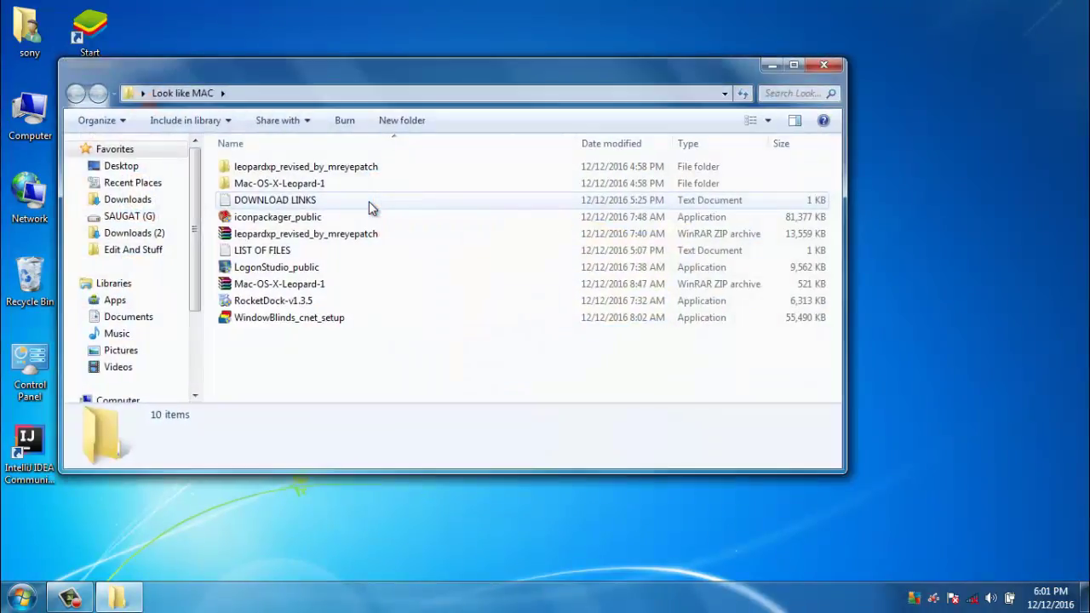
{"action": "double_click", "coordinate": [320, 250]}
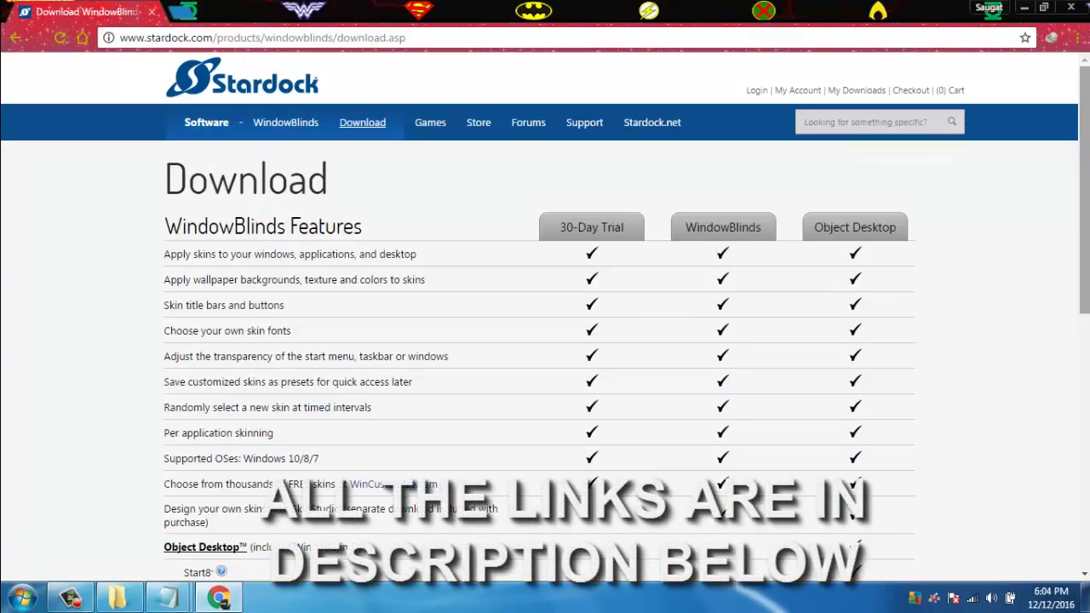
- Choose the free 30-day trial of WindowBlinds on the Stardock download page and go to its Download.com page
{"action": "scroll", "coordinate": [545, 324], "scroll_direction": "down", "scroll_amount": 4}
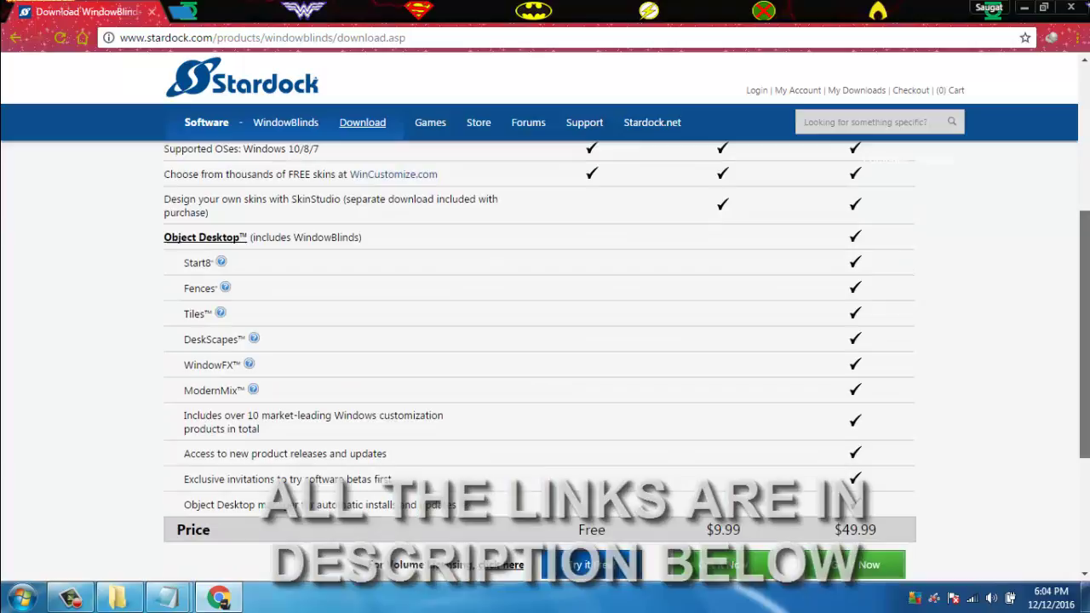
{"action": "scroll", "coordinate": [930, 424], "scroll_direction": "down", "scroll_amount": 1}
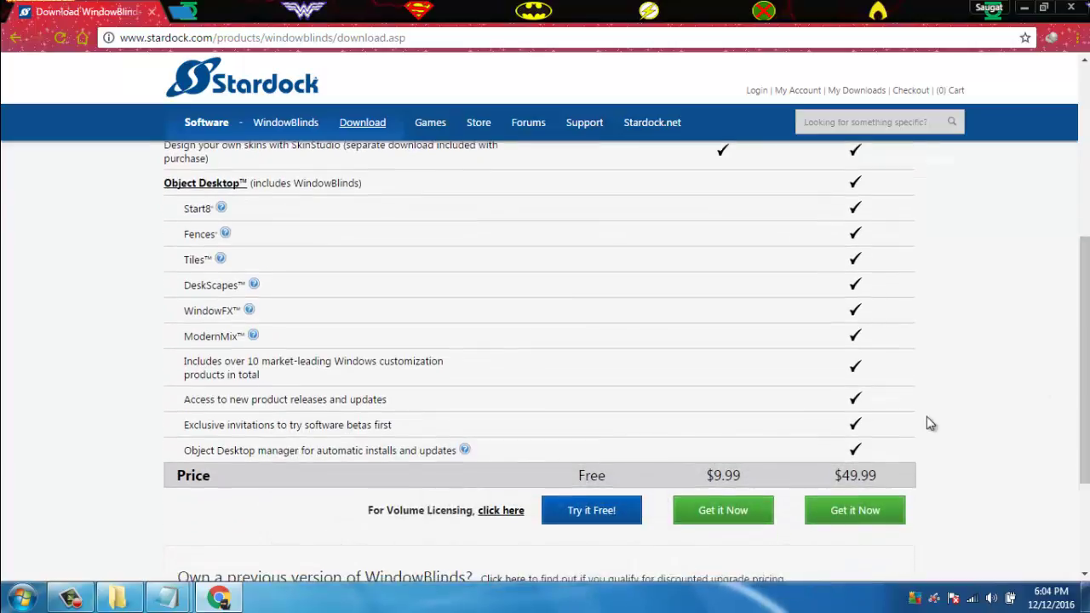
{"action": "left_click", "coordinate": [617, 512]}
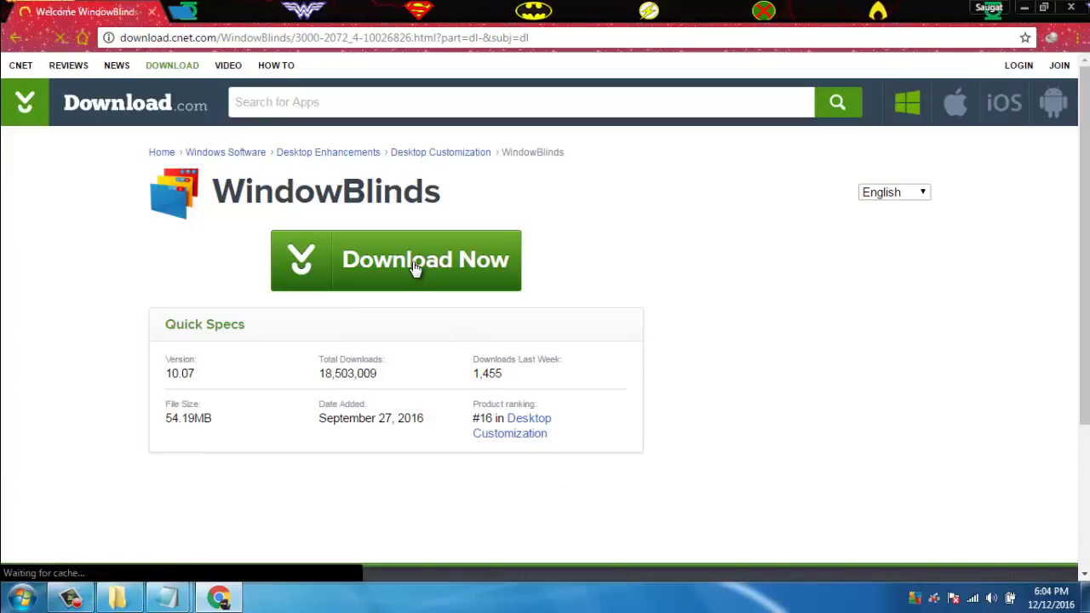
- Check the icon package item in the file list and request the free 30-day trial of IconPackager from Stardock
{"action": "key", "text": "alt+Tab"}
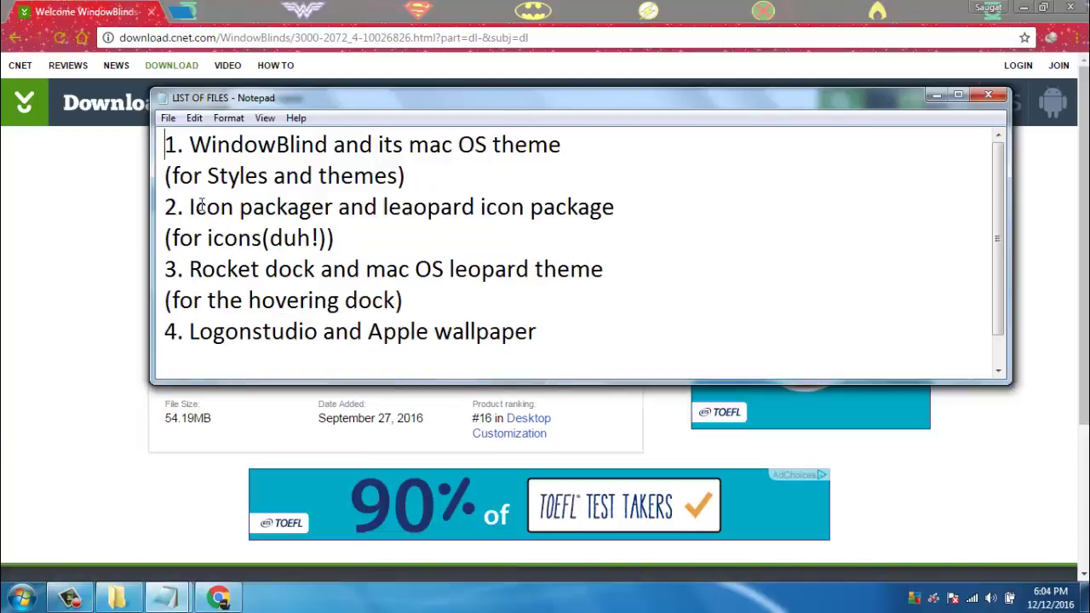
{"action": "left_click_drag", "start_coordinate": [168, 208], "coordinate": [617, 210]}
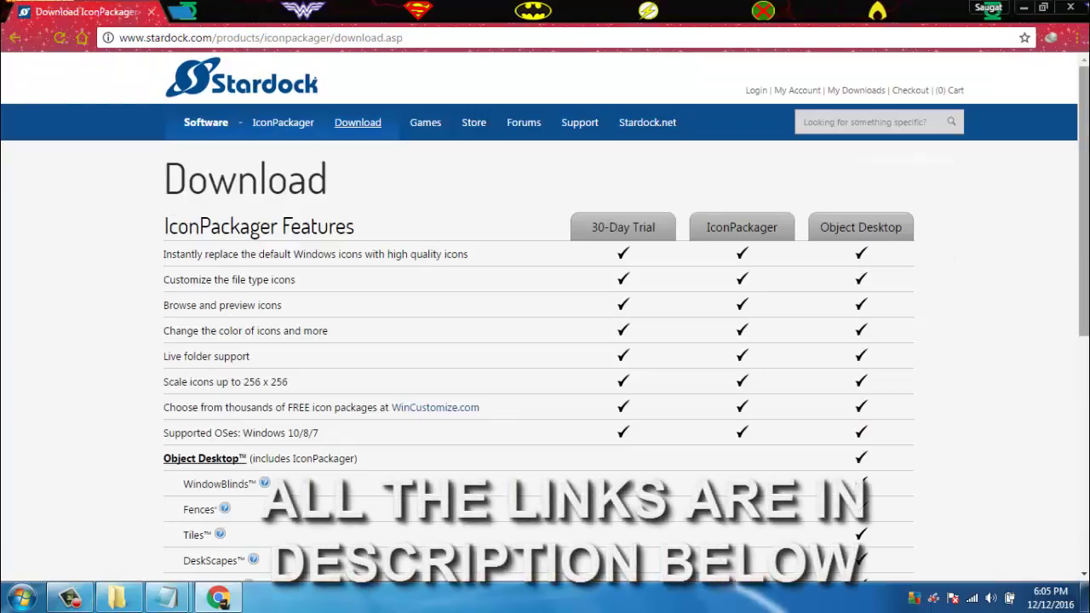
{"action": "scroll", "coordinate": [645, 453], "scroll_direction": "down", "scroll_amount": 4}
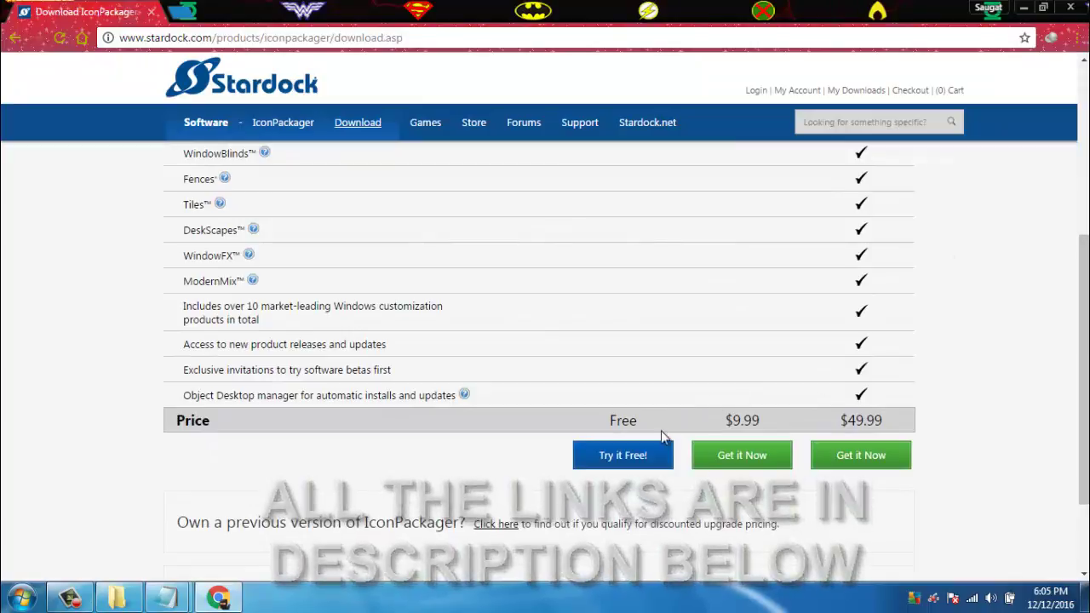
{"action": "left_click", "coordinate": [646, 453]}
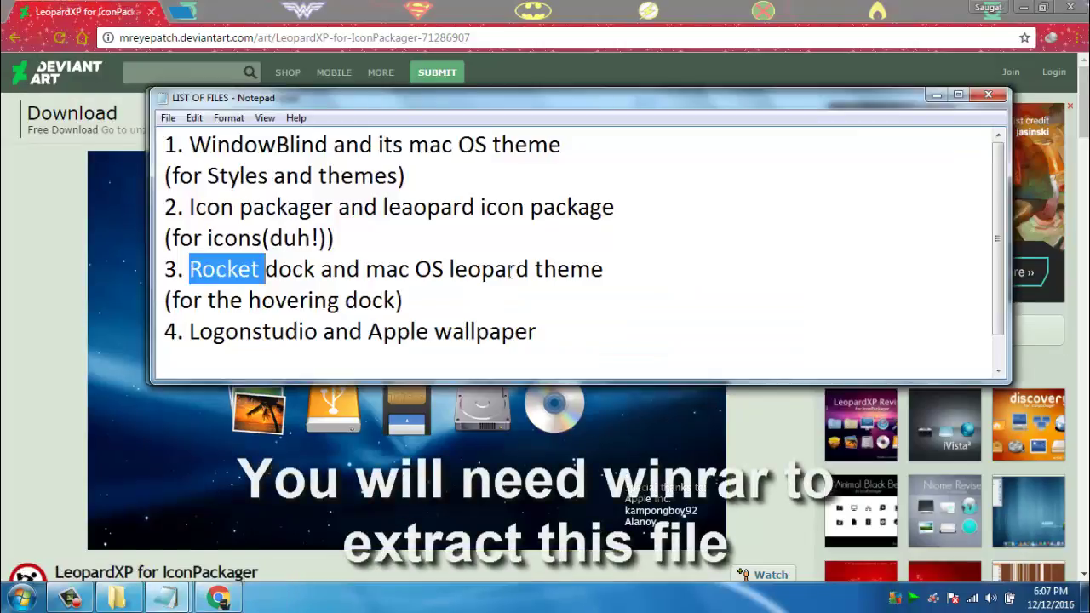
- Review the Rocket dock and leopard theme entry in the file list and download the Mac OS X Leopard Skin from rocketdock.com
{"action": "double_click", "coordinate": [489, 269]}
{"action": "left_click", "coordinate": [526, 269]}
{"action": "double_click", "coordinate": [490, 269]}
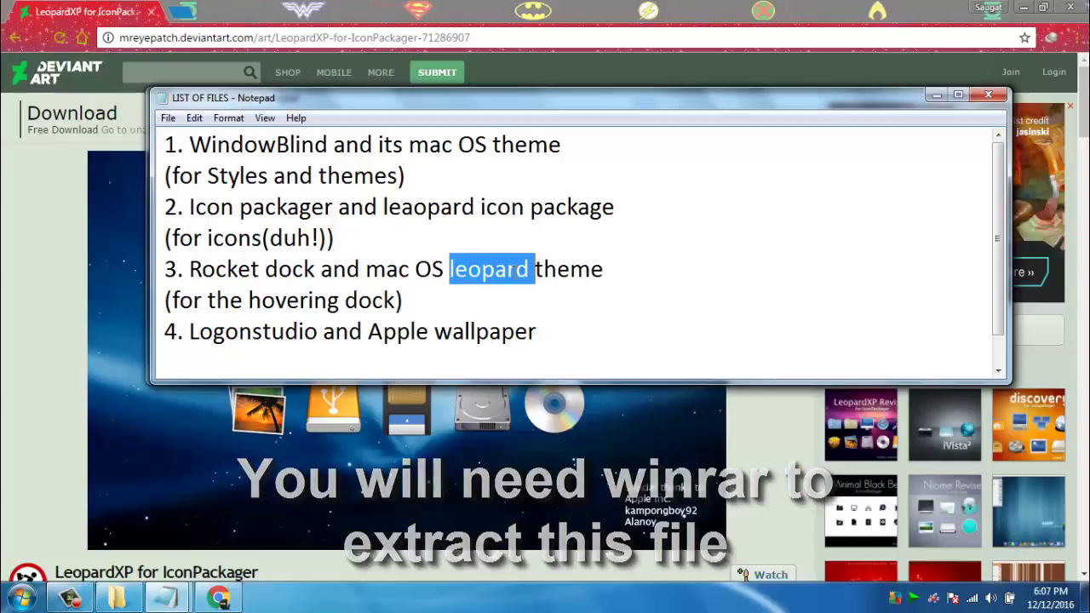
{"action": "left_click", "coordinate": [523, 306]}
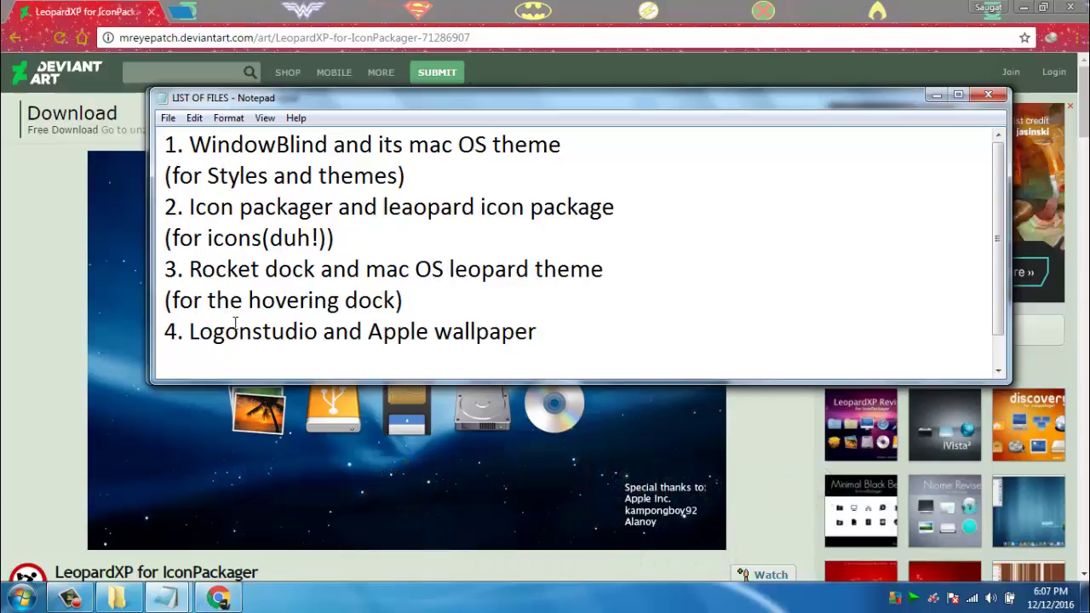
{"action": "left_click_drag", "start_coordinate": [184, 268], "coordinate": [596, 274]}
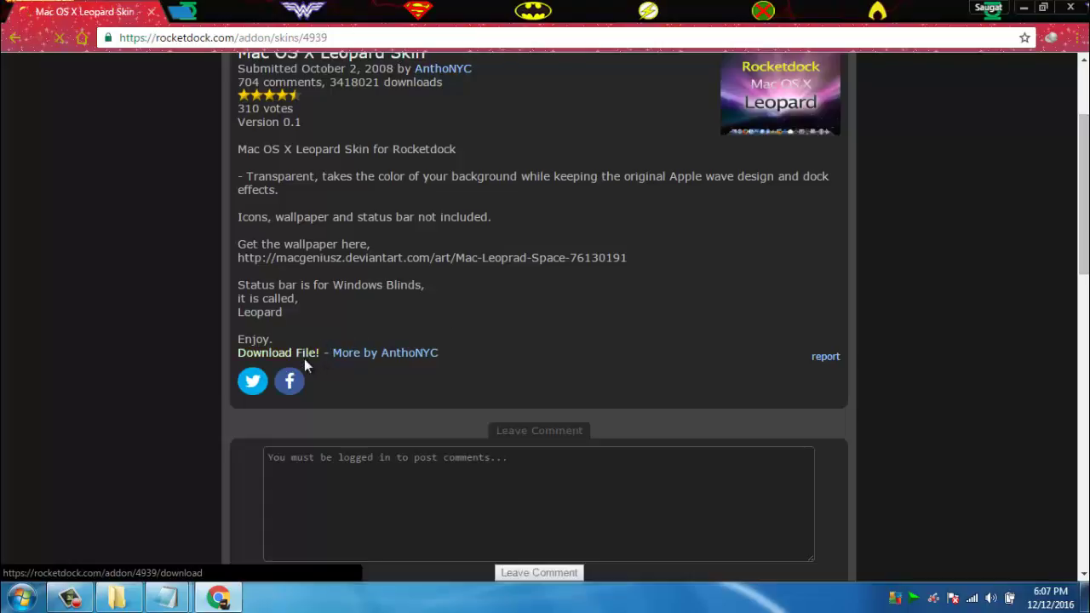
{"action": "left_click", "coordinate": [304, 359]}
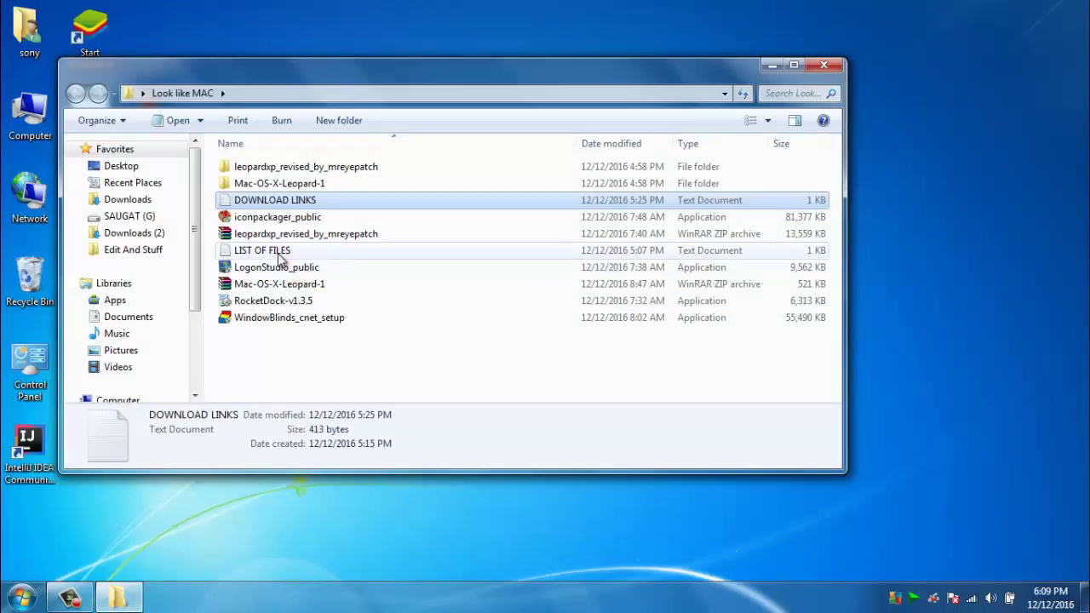
- Run WindowBlinds_cnet_setup from the Look like MAC folder and accept its license agreement to install WindowBlinds
{"action": "left_click", "coordinate": [281, 318]}
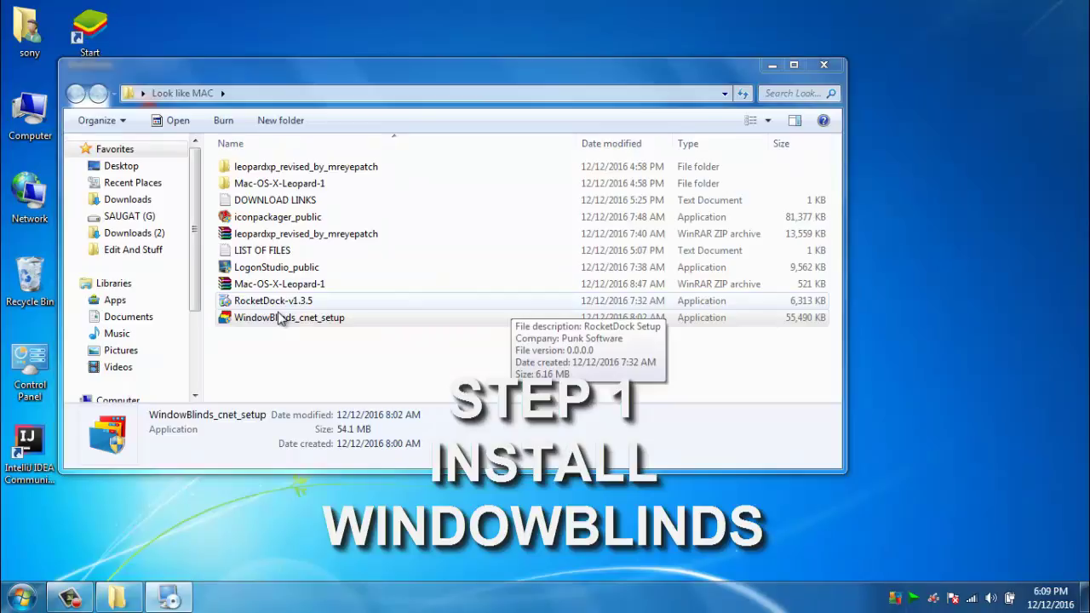
{"action": "left_click", "coordinate": [477, 389]}
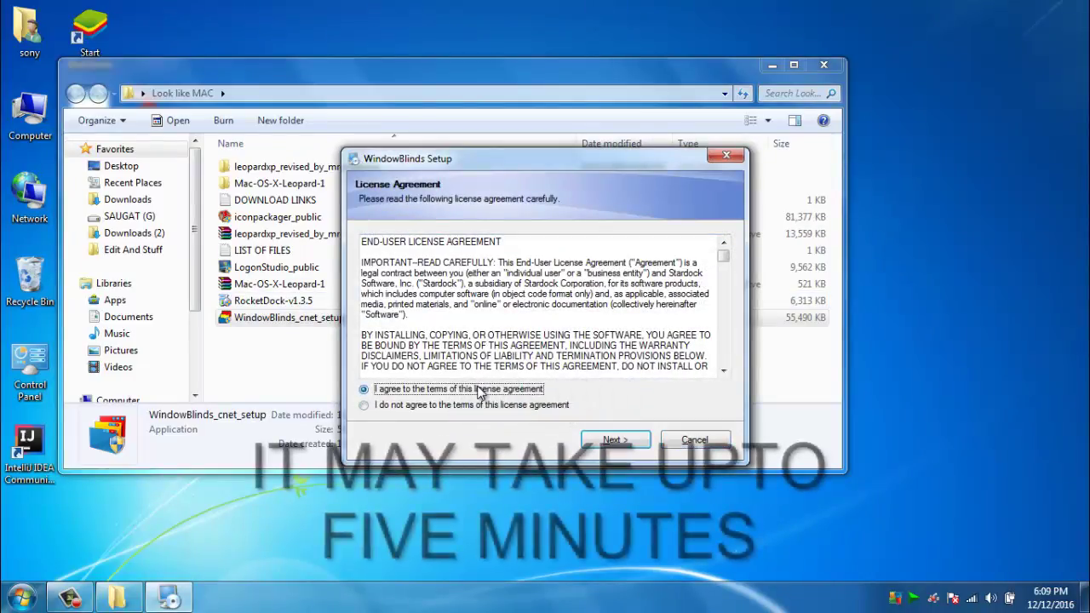
{"action": "left_click", "coordinate": [632, 440]}
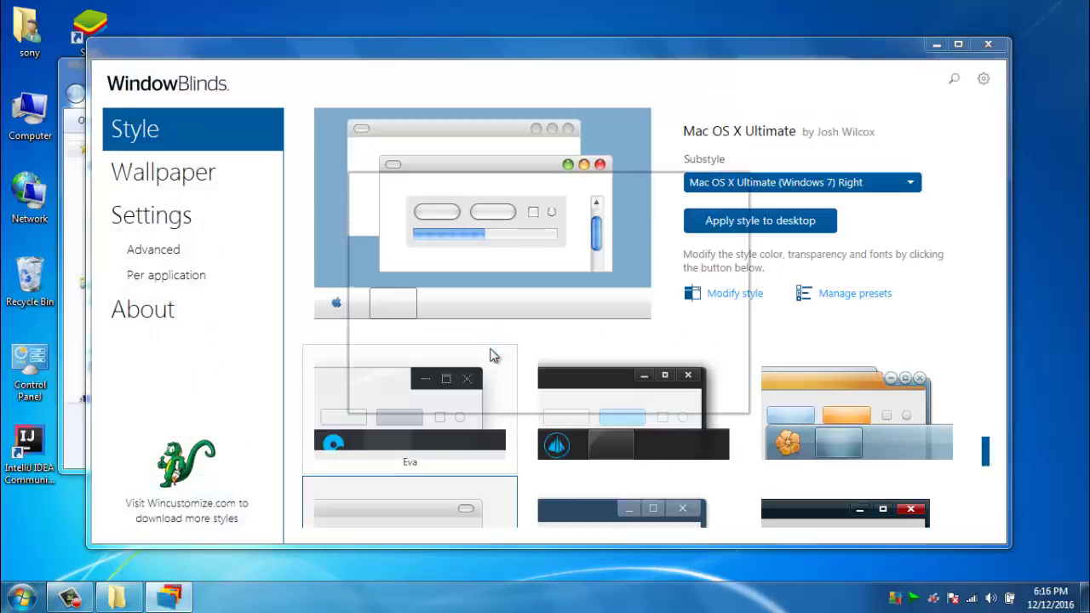
- Apply the Mac OS X Ultimate style with the Windows 7 Right substyle to the desktop and browse the other styles
{"action": "left_click", "coordinate": [549, 338]}
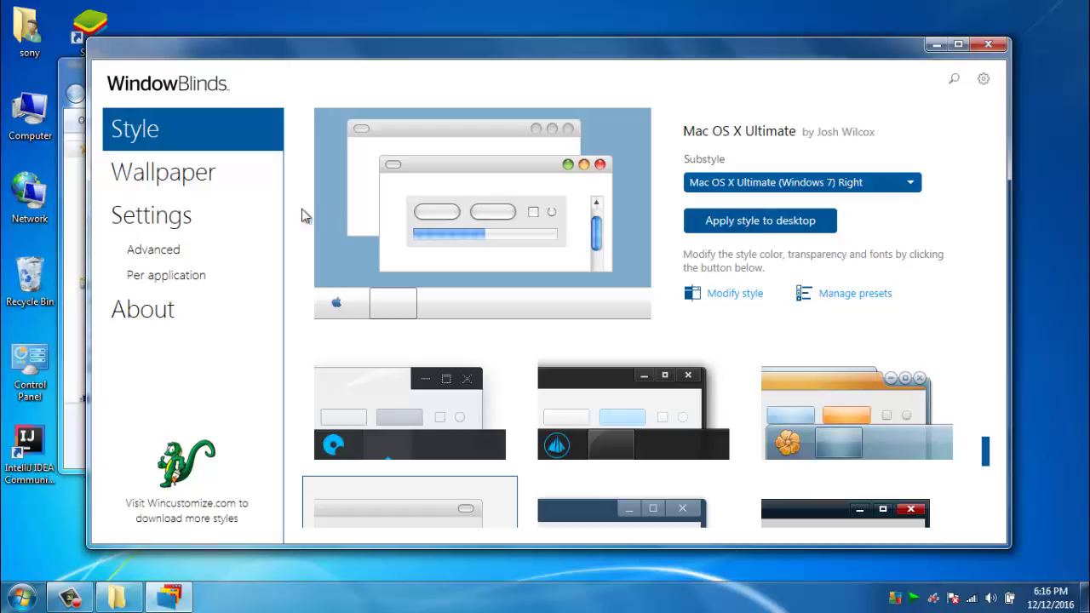
{"action": "left_click", "coordinate": [760, 222]}
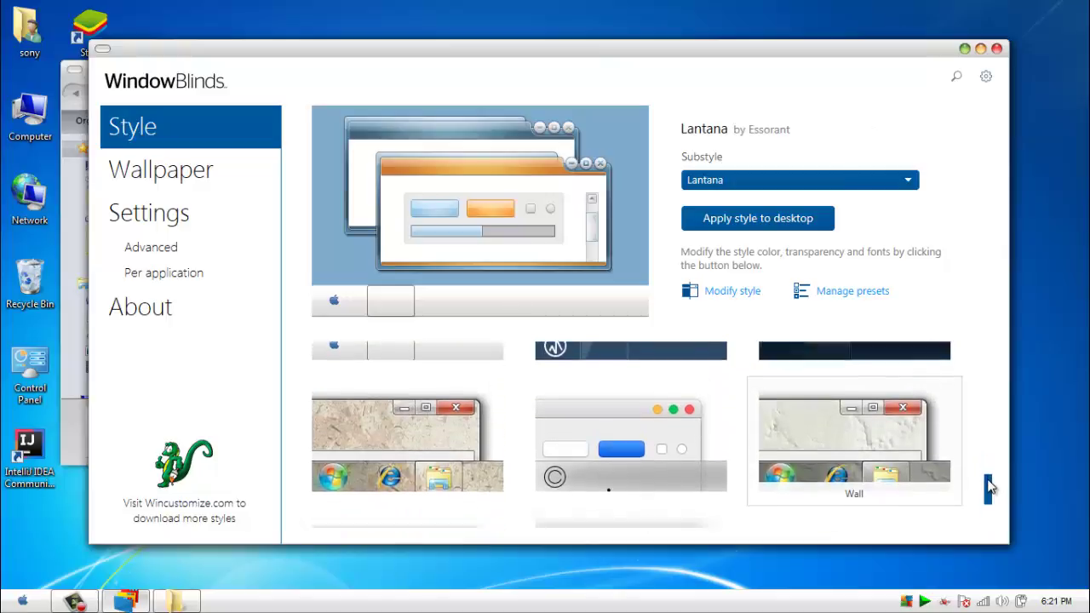
{"action": "scroll", "coordinate": [988, 485], "scroll_direction": "down", "scroll_amount": 2}
{"action": "scroll", "coordinate": [988, 483], "scroll_direction": "up", "scroll_amount": 3}
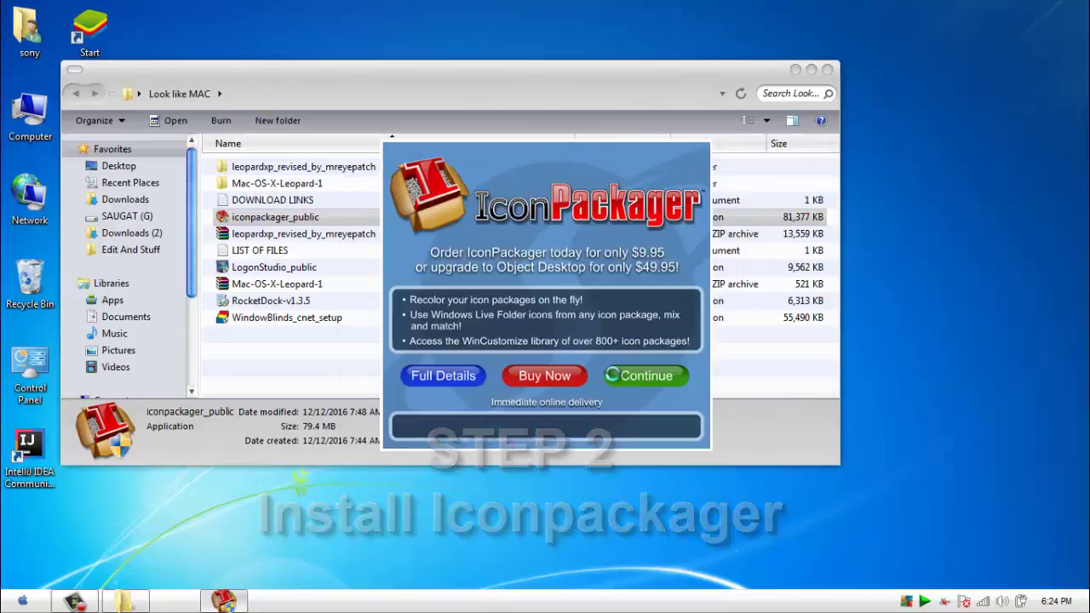
- Continue the IconPackager trial and load the LeopardXP Revised Blue package from the extracted leopardxp_revised_by_mreyepatch folder
{"action": "left_click", "coordinate": [642, 377]}
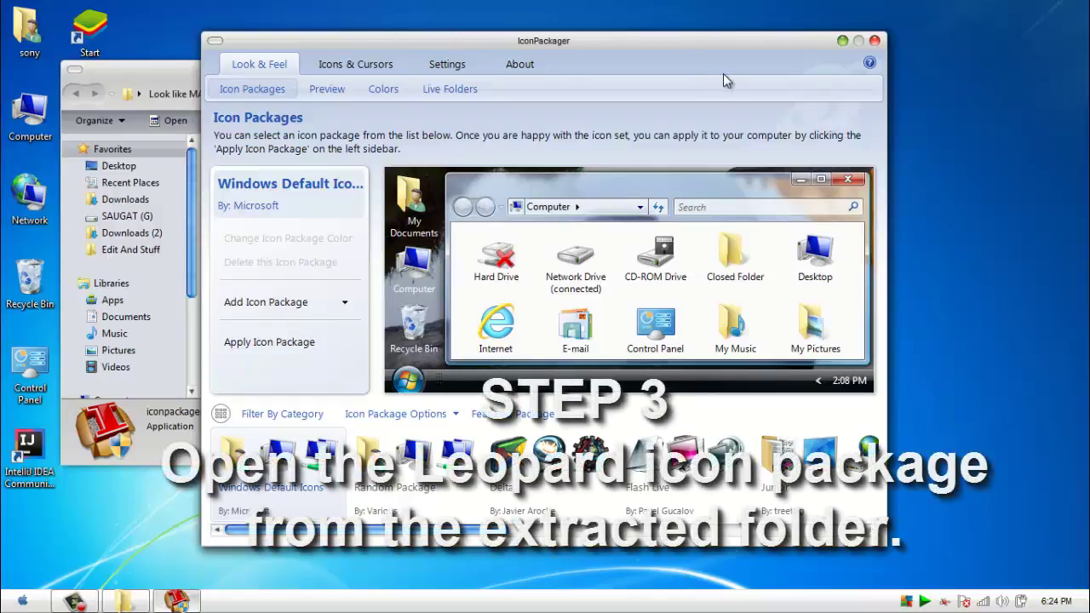
{"action": "left_click", "coordinate": [842, 42]}
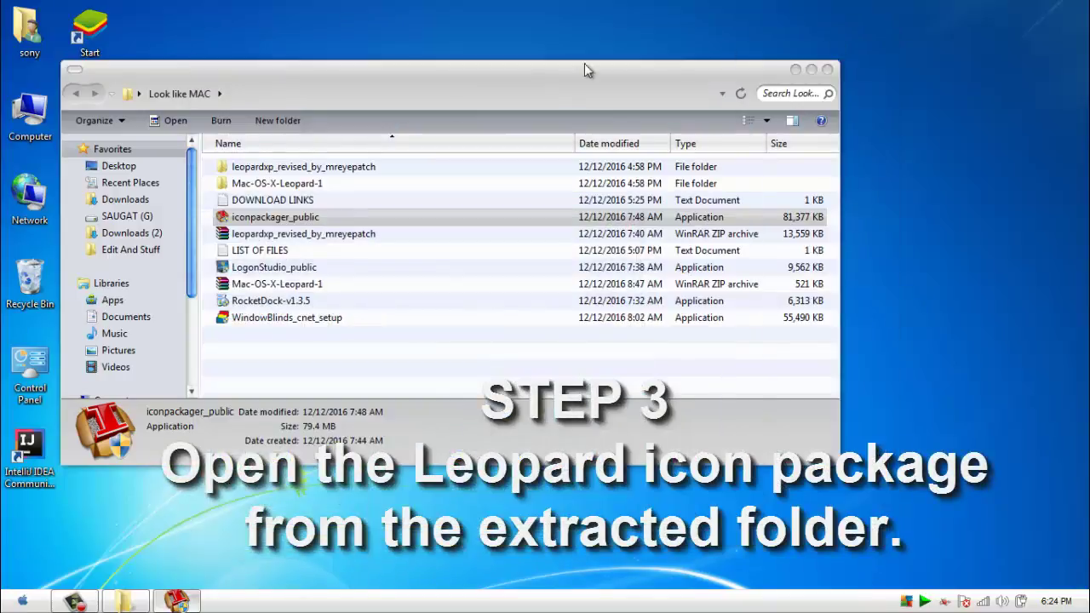
{"action": "double_click", "coordinate": [305, 167]}
{"action": "double_click", "coordinate": [302, 168]}
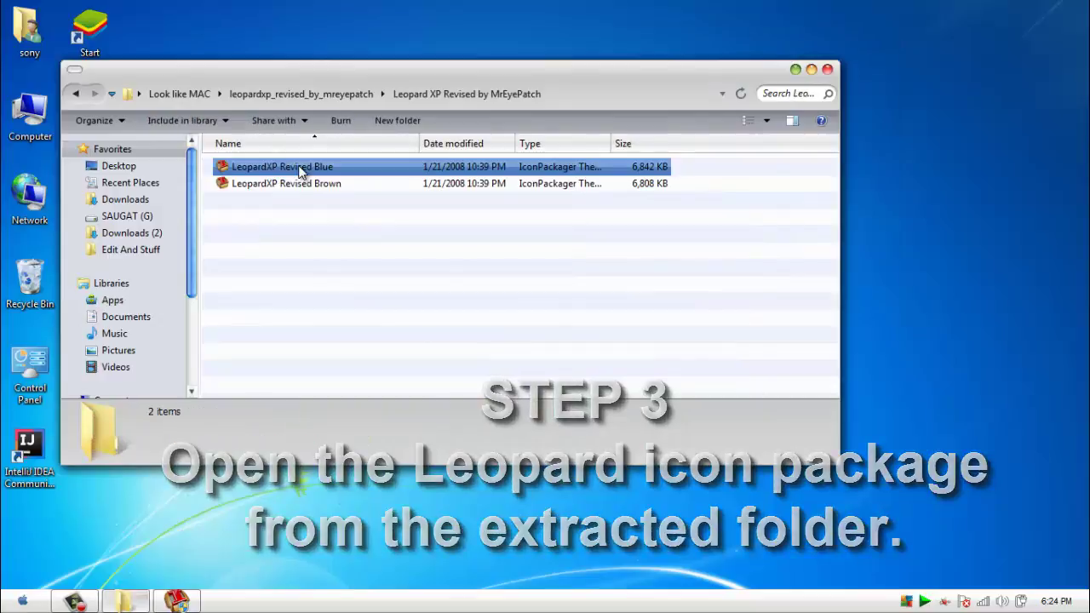
{"action": "double_click", "coordinate": [302, 171]}
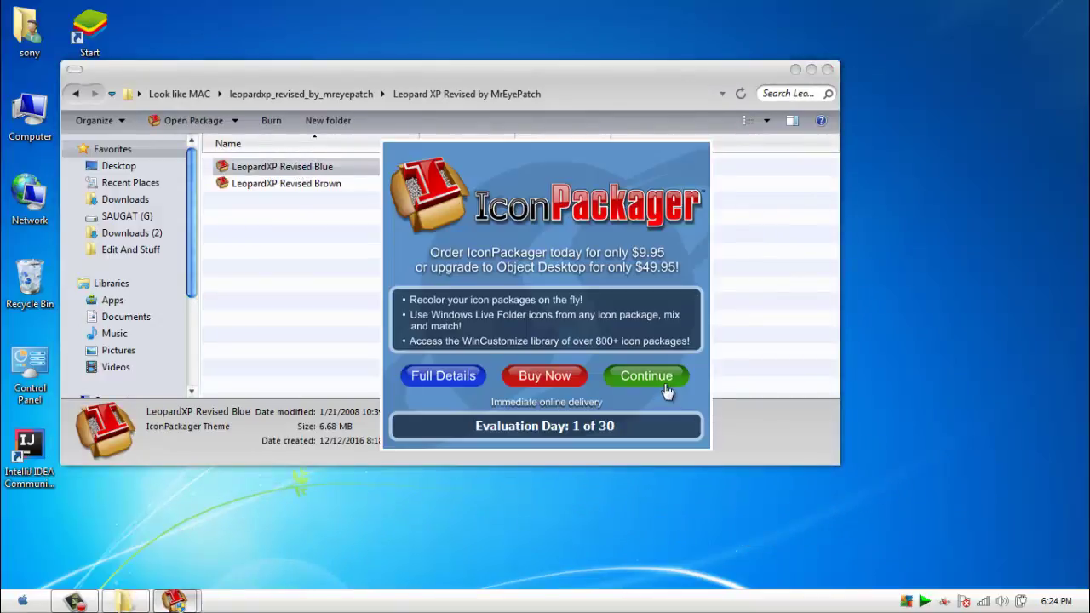
{"action": "left_click", "coordinate": [646, 376]}
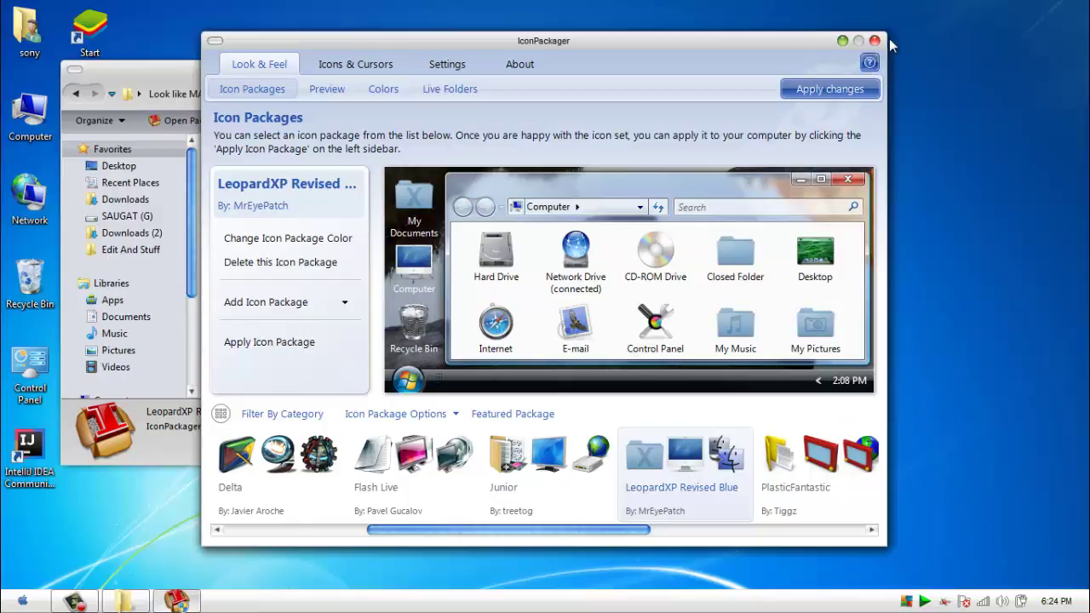
- Apply the LeopardXP Revised Blue icon package, allowing the desktop to restart, and close IconPackager
{"action": "left_click", "coordinate": [841, 91]}
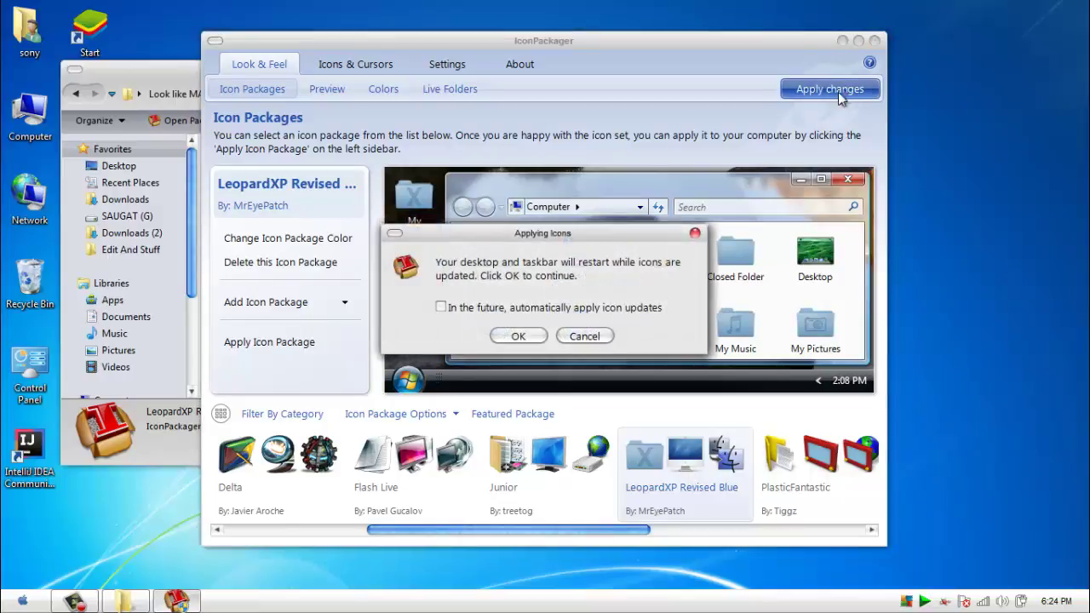
{"action": "left_click", "coordinate": [509, 337]}
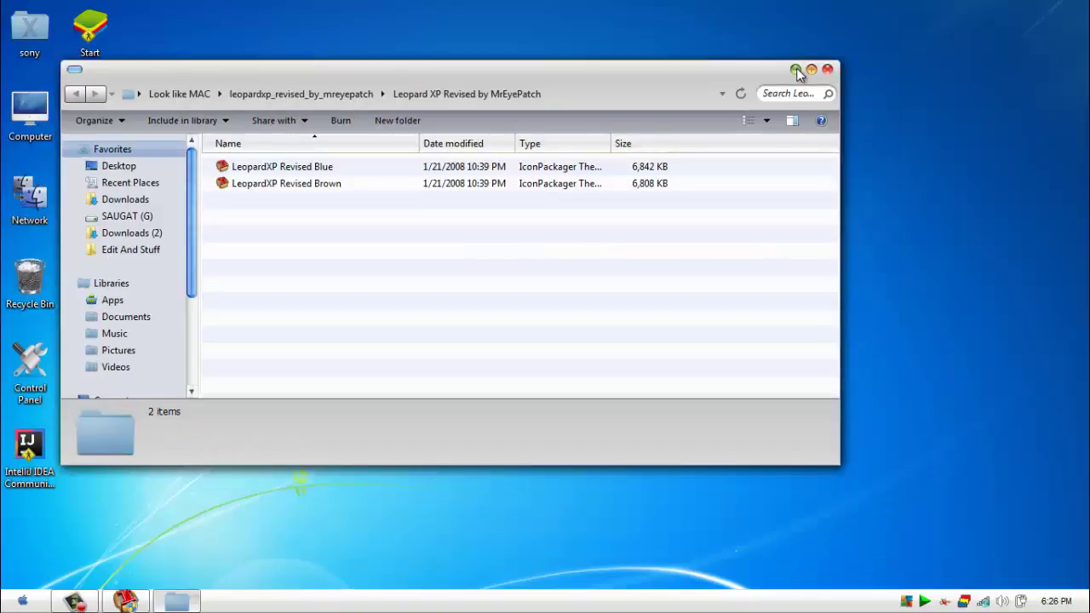
{"action": "left_click", "coordinate": [797, 71]}
{"action": "mouse_move", "coordinate": [126, 601]}
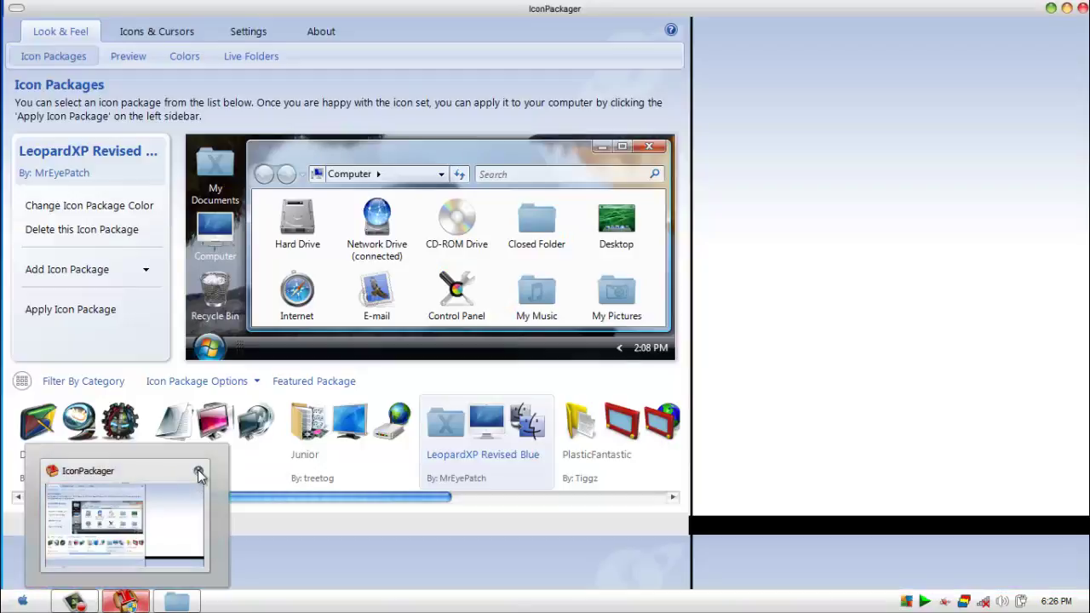
{"action": "left_click", "coordinate": [198, 471]}
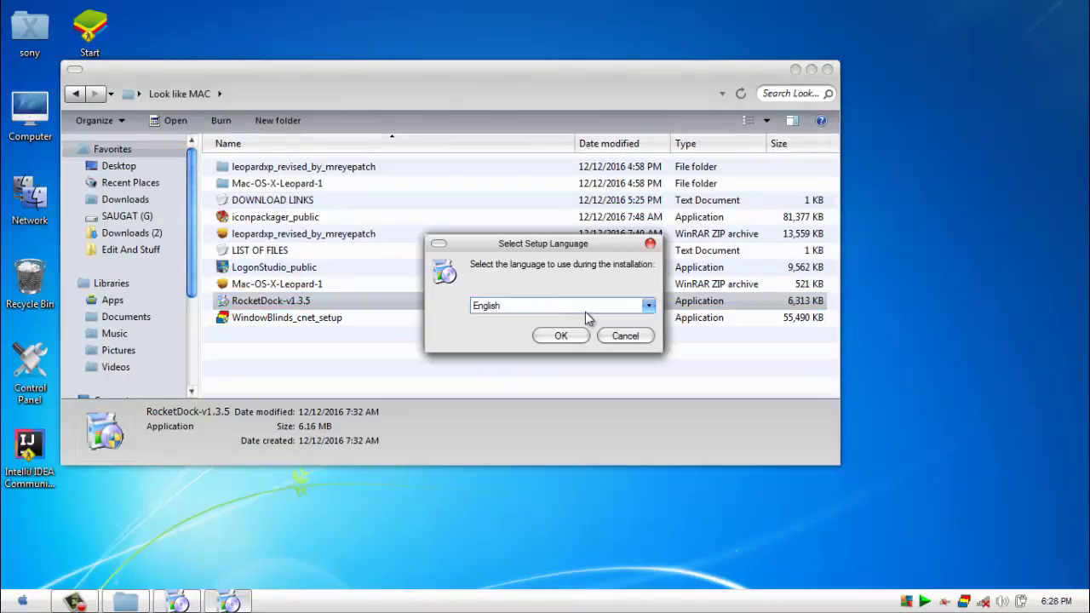
- Install RocketDock in English, accepting the license and keeping C:\Program Files (x86)\RocketDock as the destination, without a desktop icon
{"action": "left_click", "coordinate": [562, 334]}
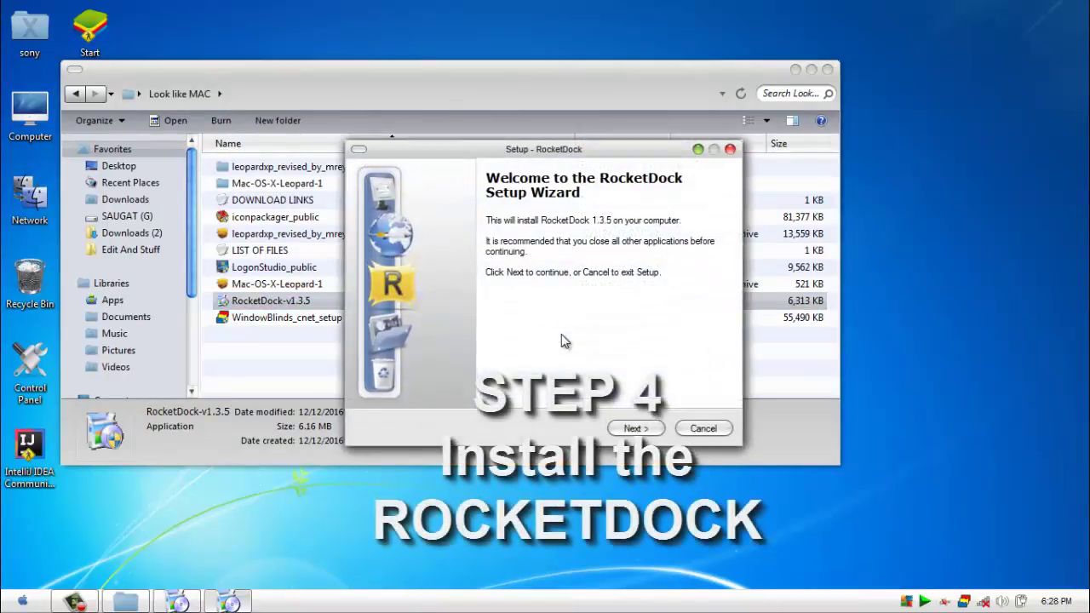
{"action": "left_click", "coordinate": [632, 429]}
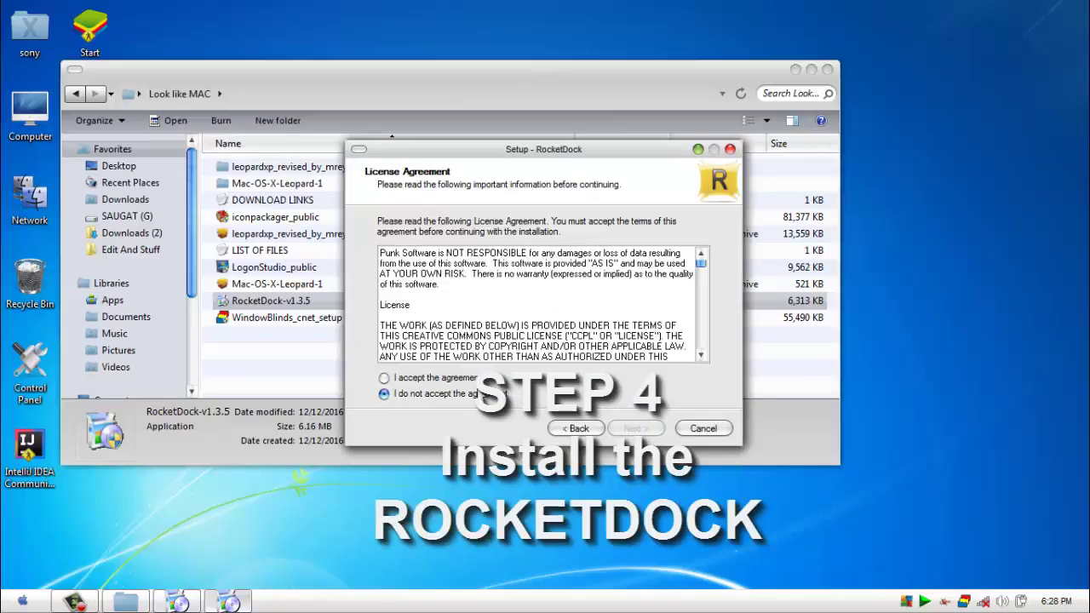
{"action": "left_click", "coordinate": [632, 429]}
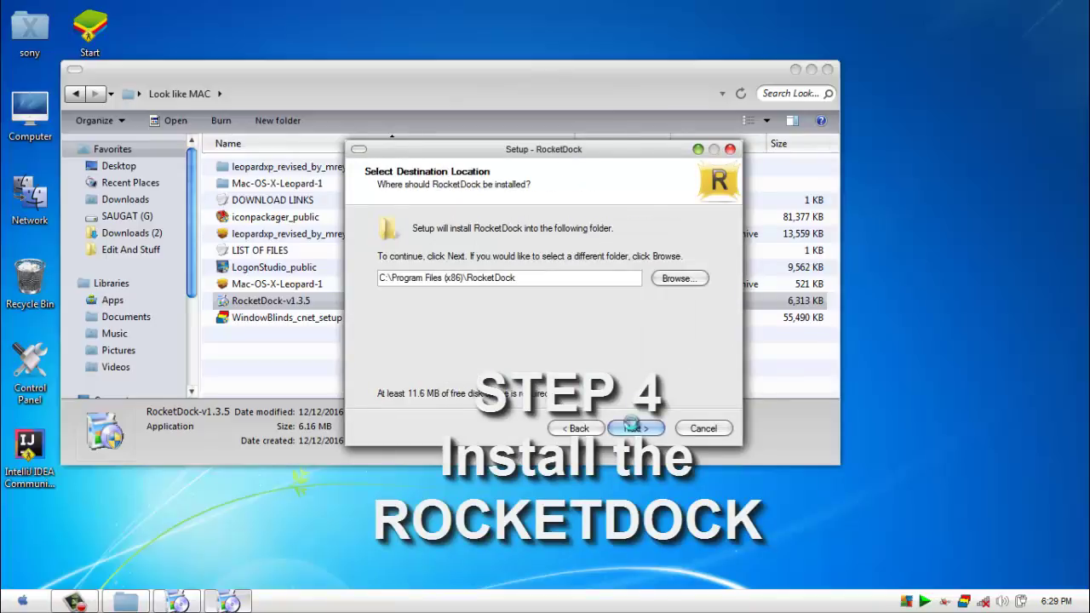
{"action": "left_click", "coordinate": [633, 428]}
{"action": "left_click", "coordinate": [599, 365]}
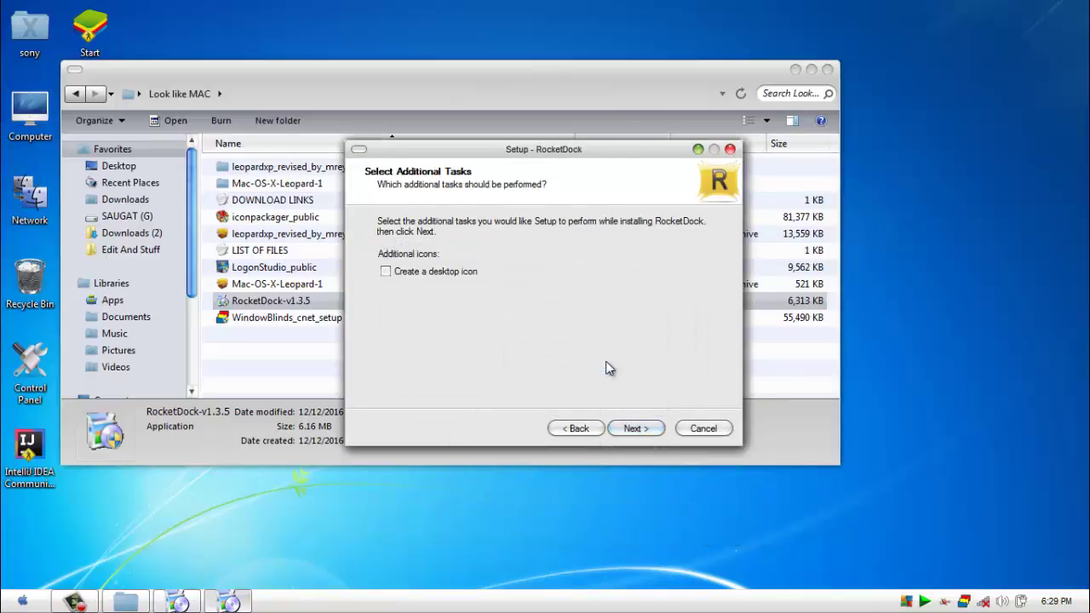
{"action": "left_click", "coordinate": [619, 428]}
{"action": "left_click", "coordinate": [619, 427]}
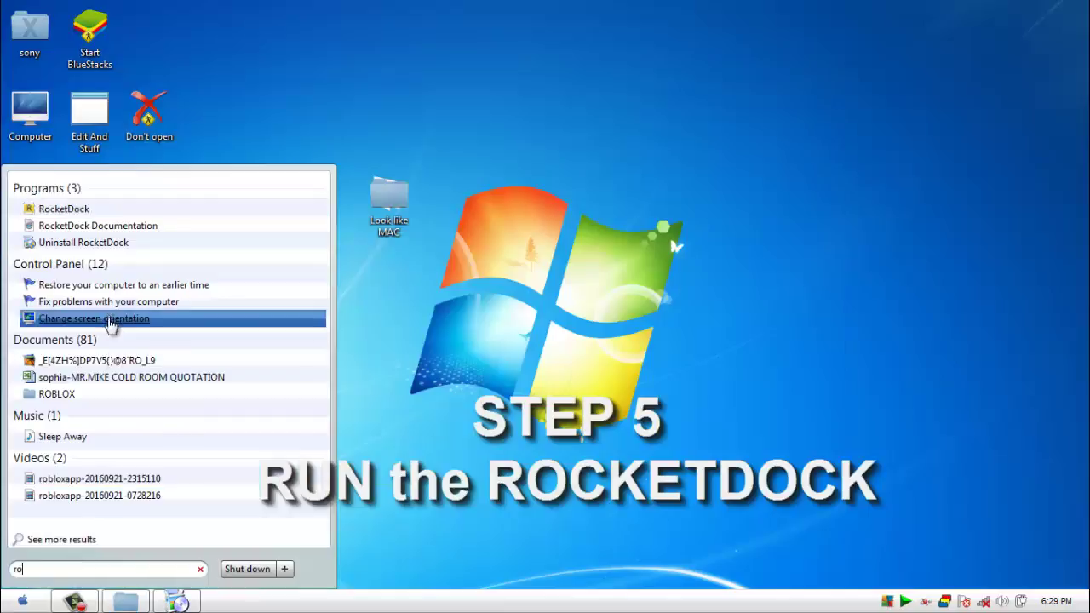
- Launch RocketDock, then unlock the taskbar, move it to the top edge of the screen and lock it there
{"action": "left_click", "coordinate": [132, 211]}
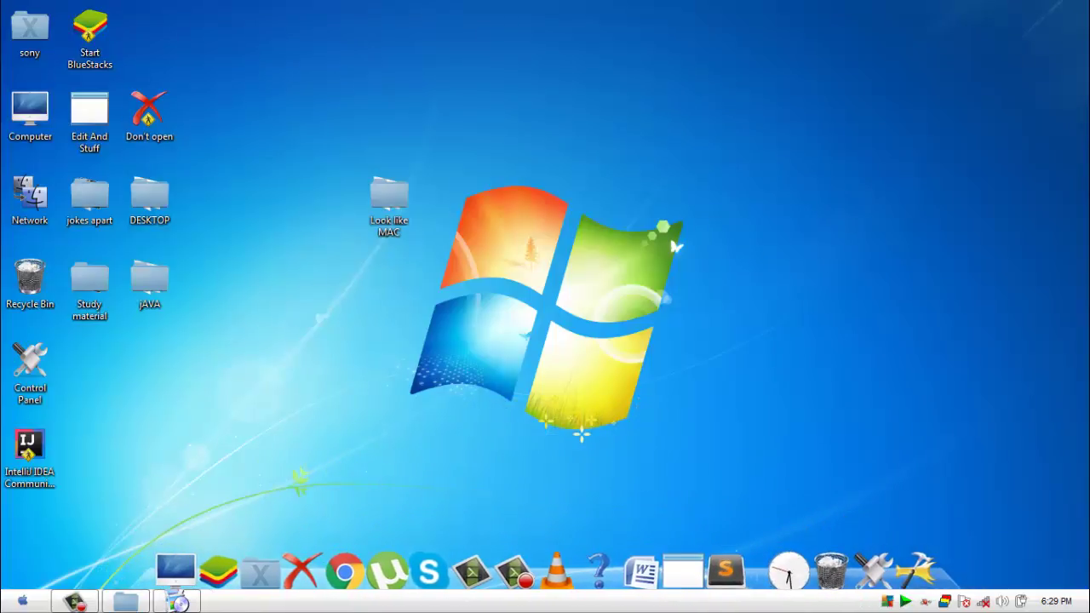
{"action": "right_click", "coordinate": [644, 601]}
{"action": "left_click", "coordinate": [662, 585]}
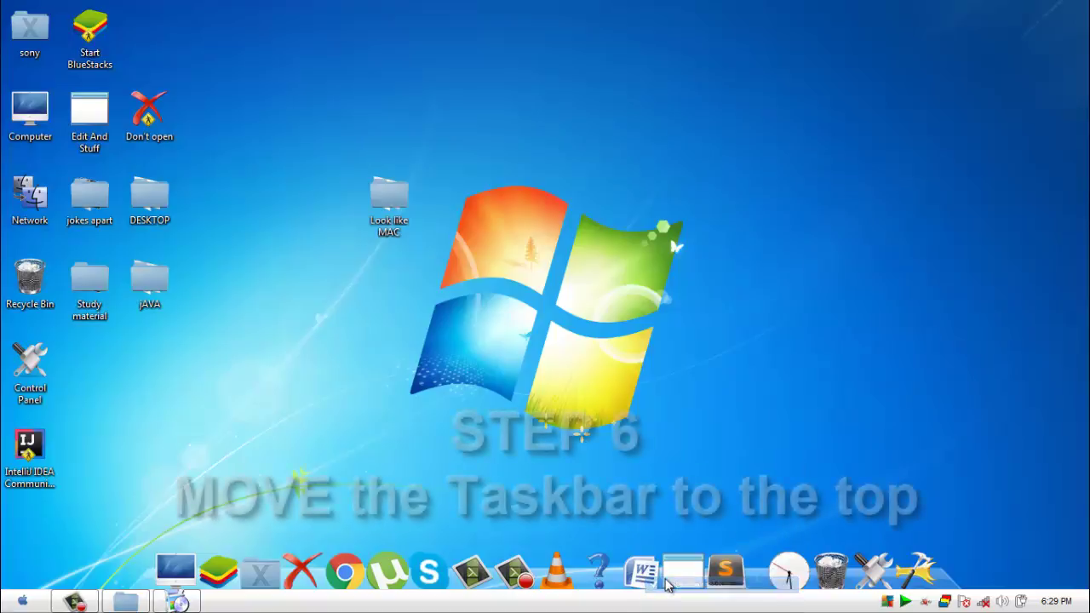
{"action": "left_click_drag", "start_coordinate": [724, 601], "coordinate": [725, 7]}
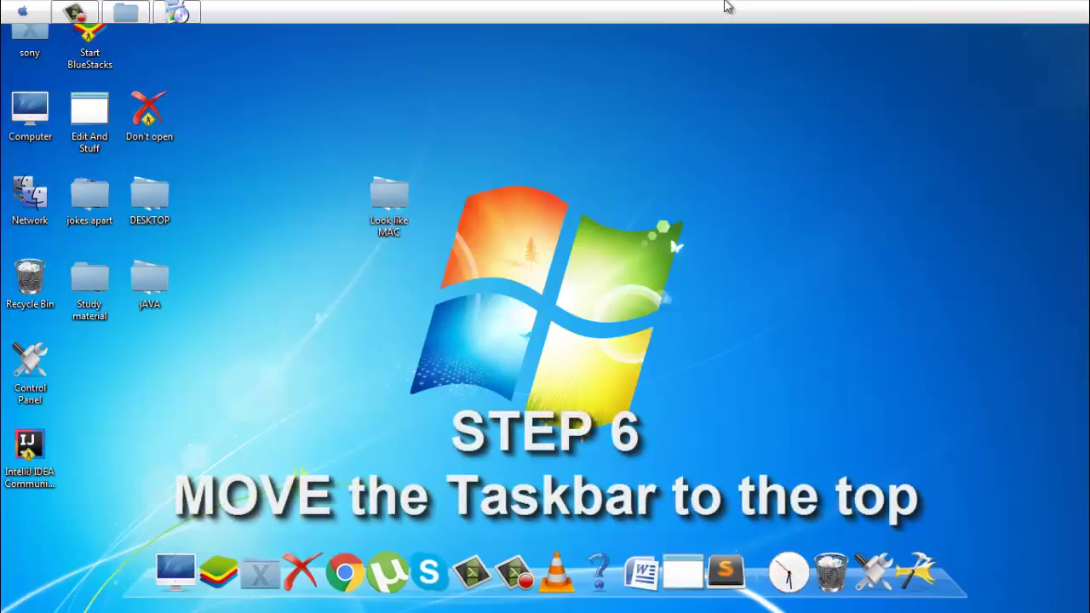
{"action": "right_click", "coordinate": [728, 10]}
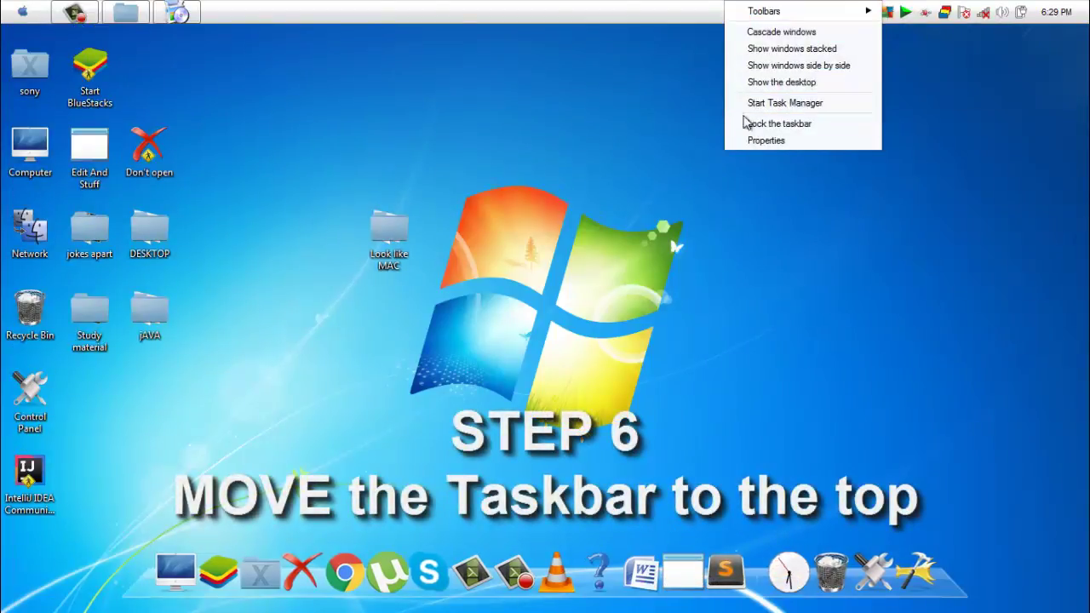
{"action": "left_click", "coordinate": [744, 124]}
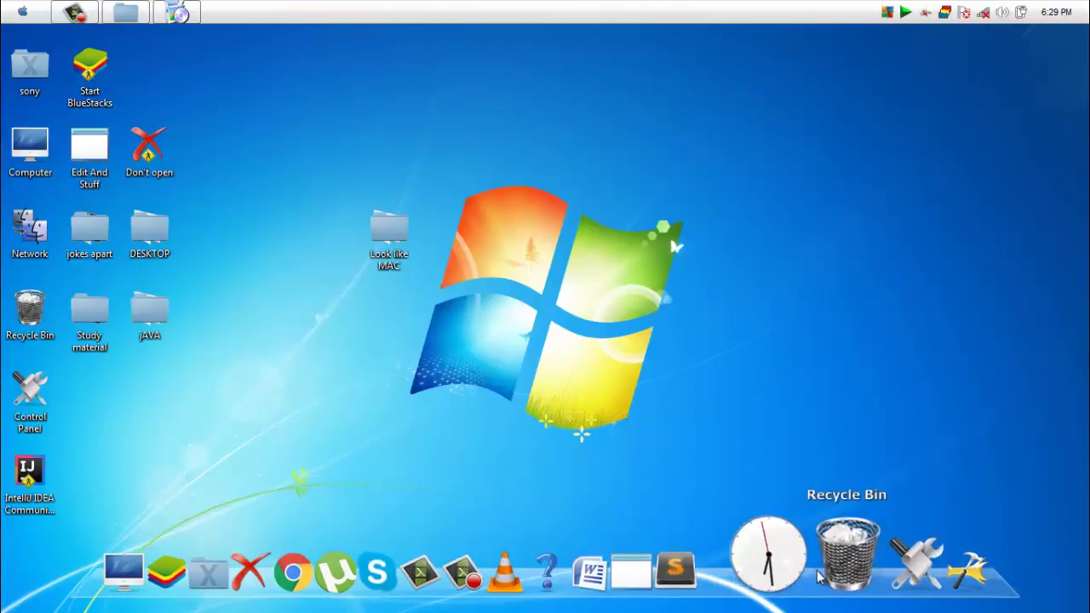
- Try opening Control Panel from the dock and review the dock's Icons, General, Position and Style settings, keeping the Mac OS X Leopard theme
{"action": "left_click", "coordinate": [878, 577]}
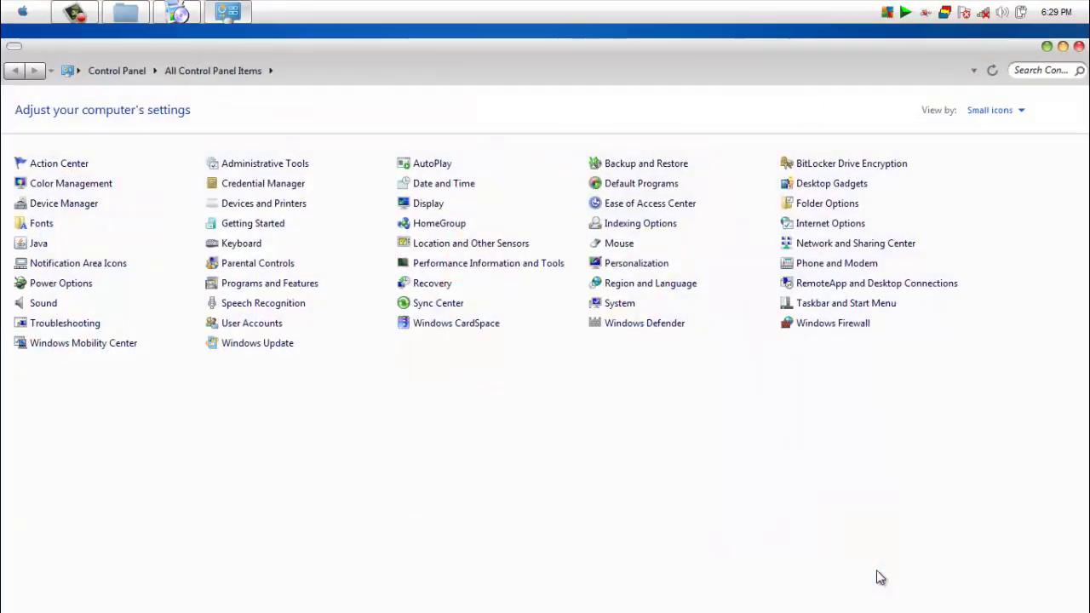
{"action": "left_click", "coordinate": [1079, 48]}
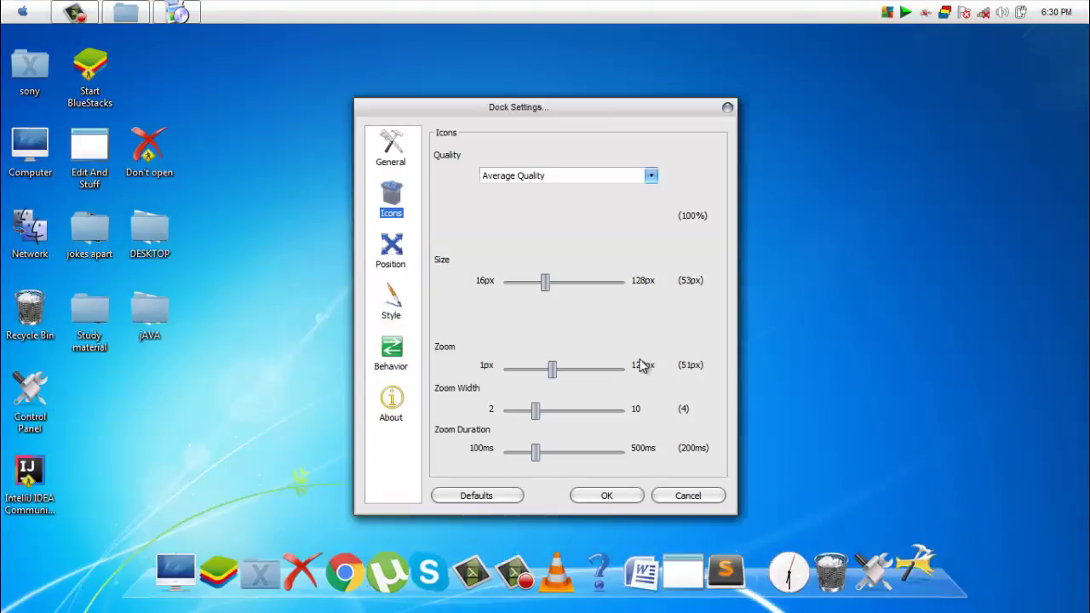
{"action": "left_click", "coordinate": [394, 249]}
{"action": "left_click", "coordinate": [396, 206]}
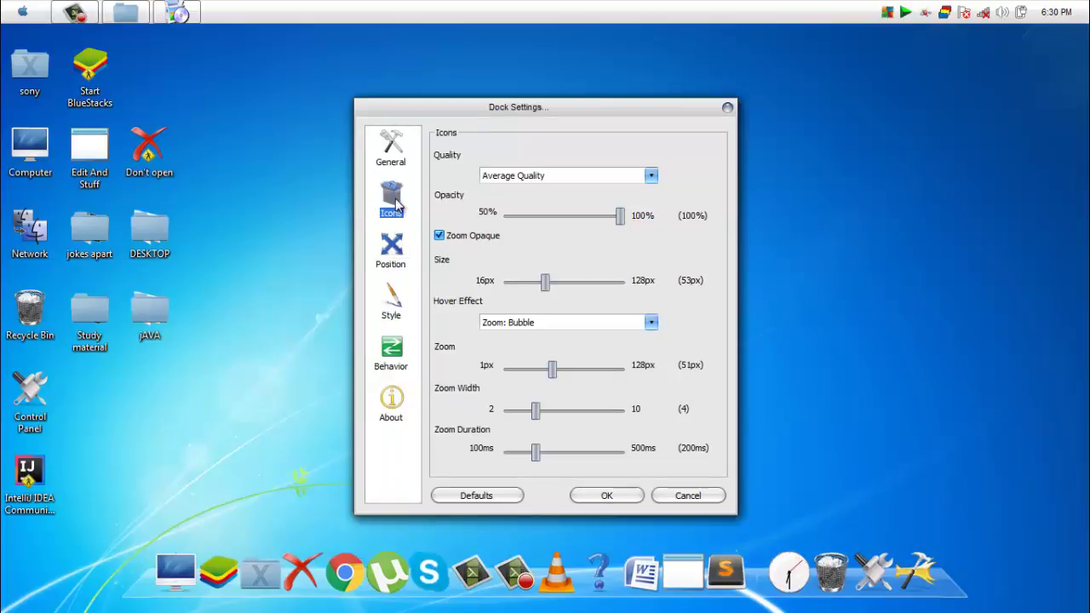
{"action": "left_click", "coordinate": [396, 155]}
{"action": "left_click", "coordinate": [392, 199]}
{"action": "left_click", "coordinate": [396, 249]}
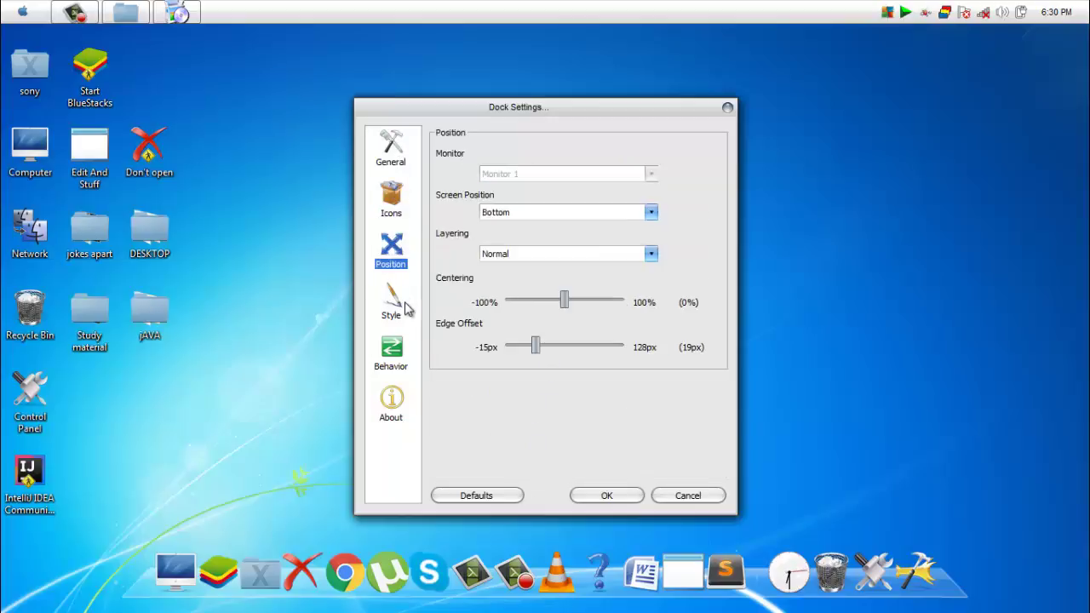
{"action": "left_click", "coordinate": [407, 310]}
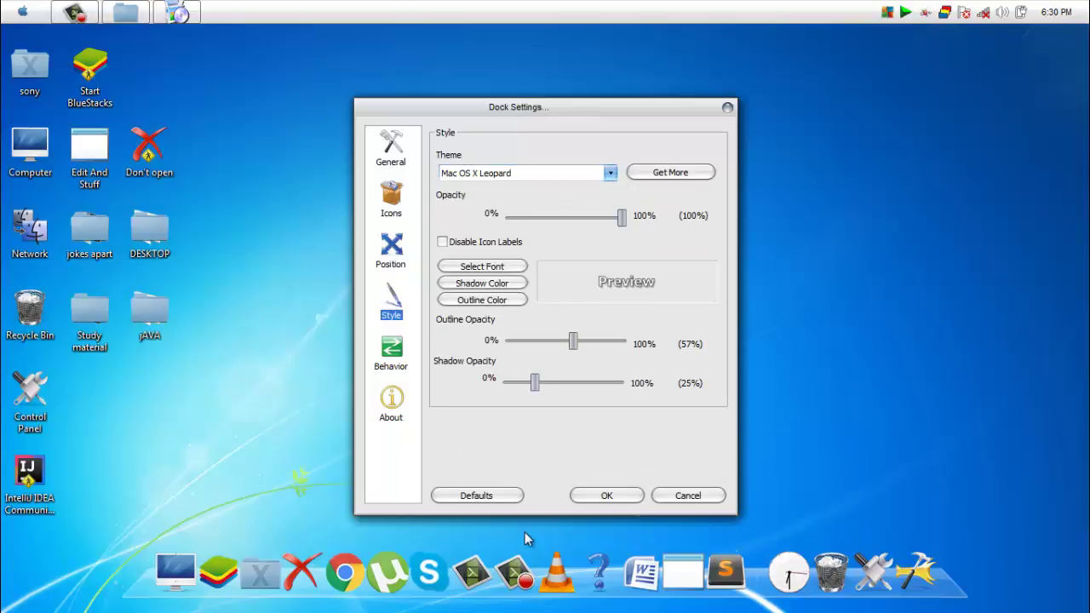
{"action": "left_click", "coordinate": [602, 498]}
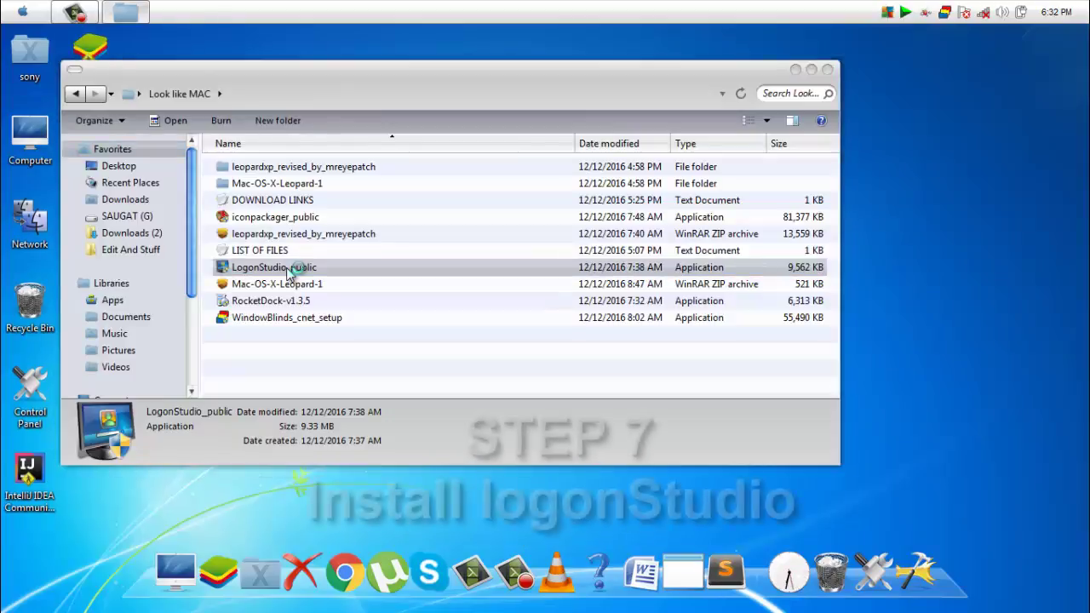
- Install LogonStudio from LogonStudio_public in the Look like MAC folder, accepting the license agreement and launching the program on completion
{"action": "double_click", "coordinate": [290, 271]}
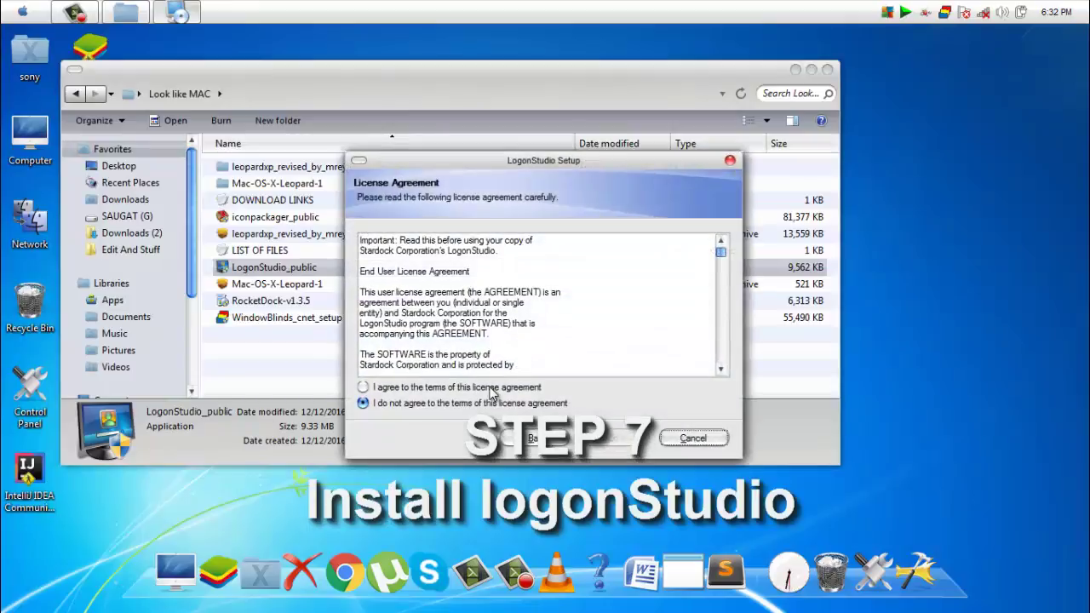
{"action": "left_click", "coordinate": [490, 387]}
{"action": "left_click", "coordinate": [613, 438]}
{"action": "left_click", "coordinate": [620, 437]}
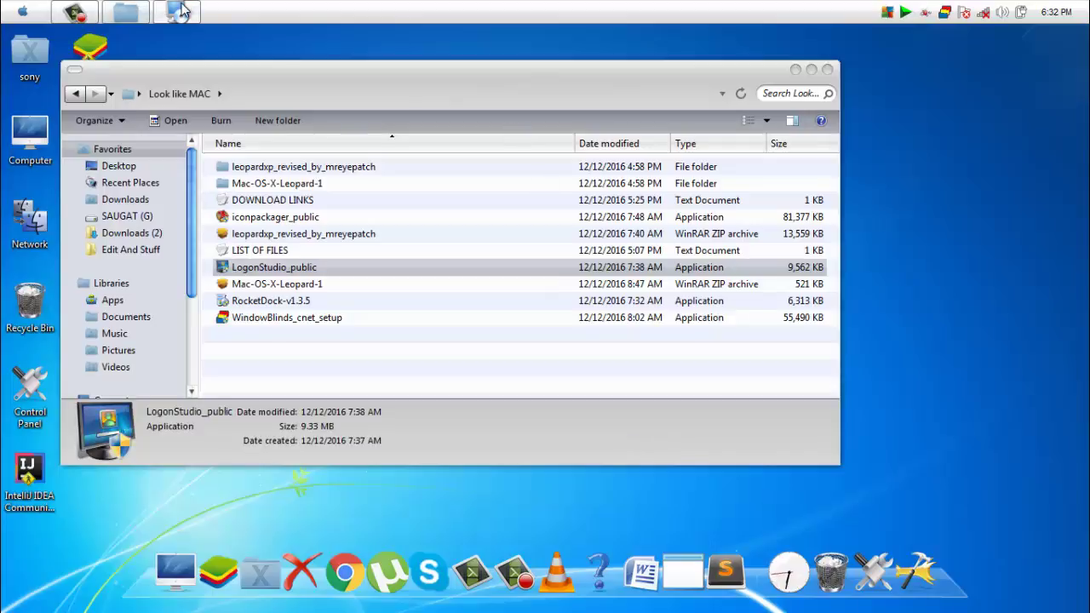
{"action": "mouse_move", "coordinate": [182, 10]}
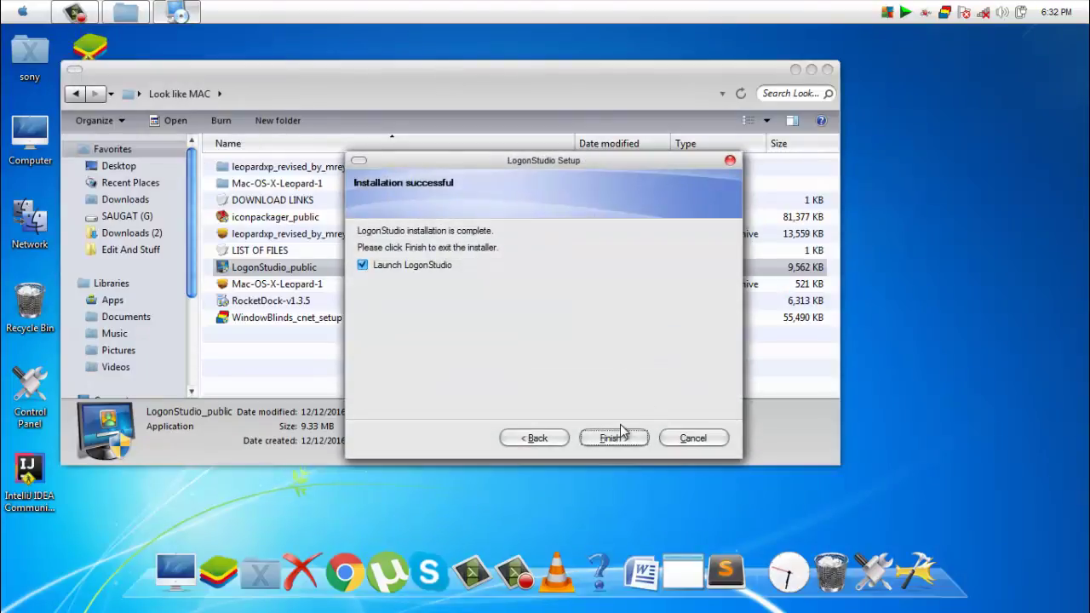
{"action": "left_click", "coordinate": [614, 438]}
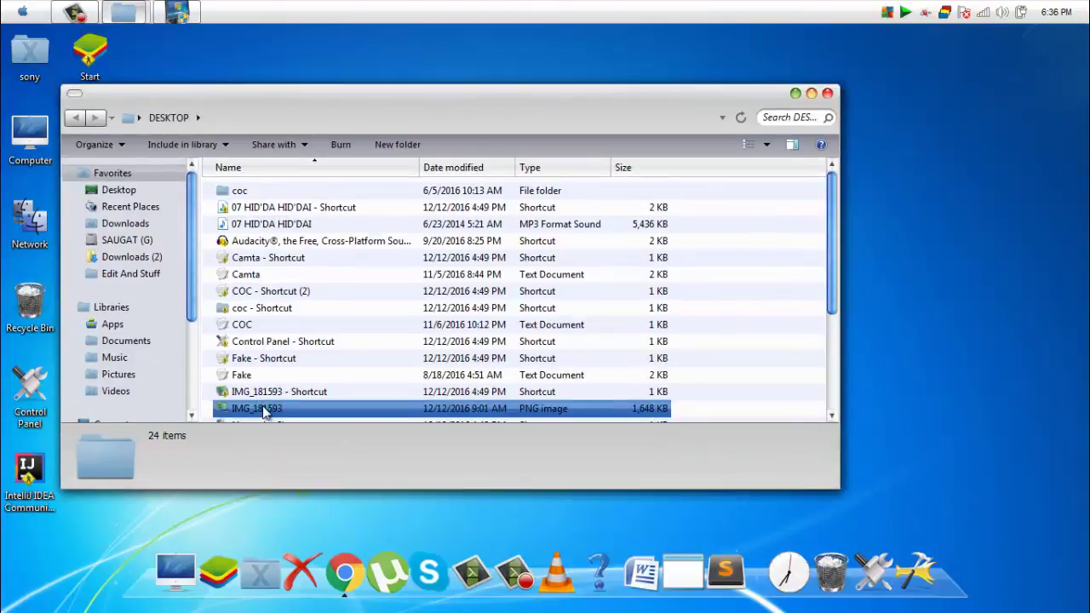
- Set the Apple wallpaper IMG_181593 from the DESKTOP folder as the desktop background and minimize the folder window
{"action": "right_click", "coordinate": [260, 408]}
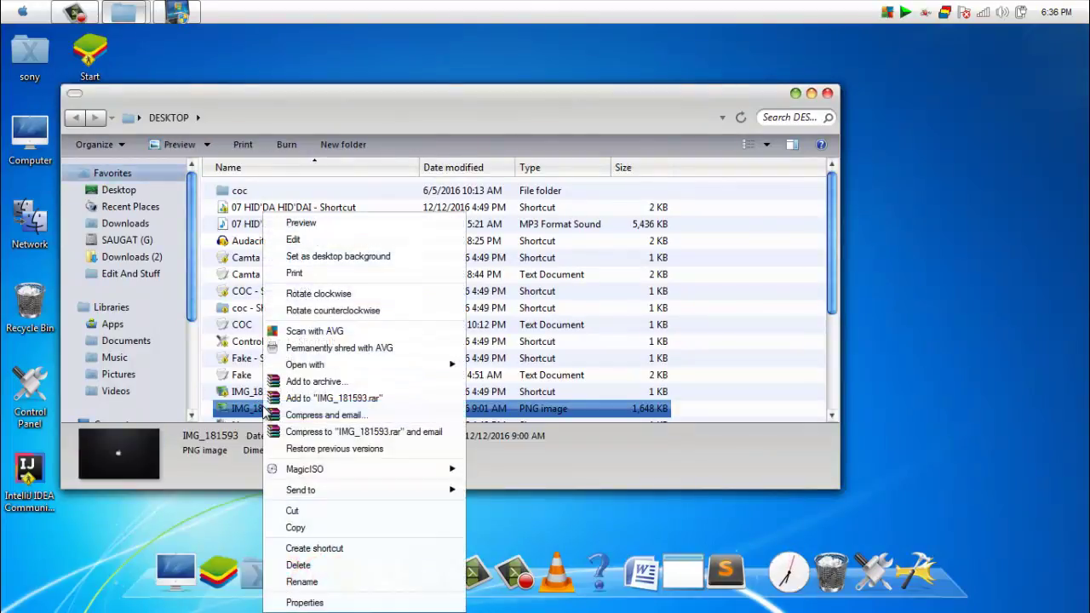
{"action": "mouse_move", "coordinate": [313, 473]}
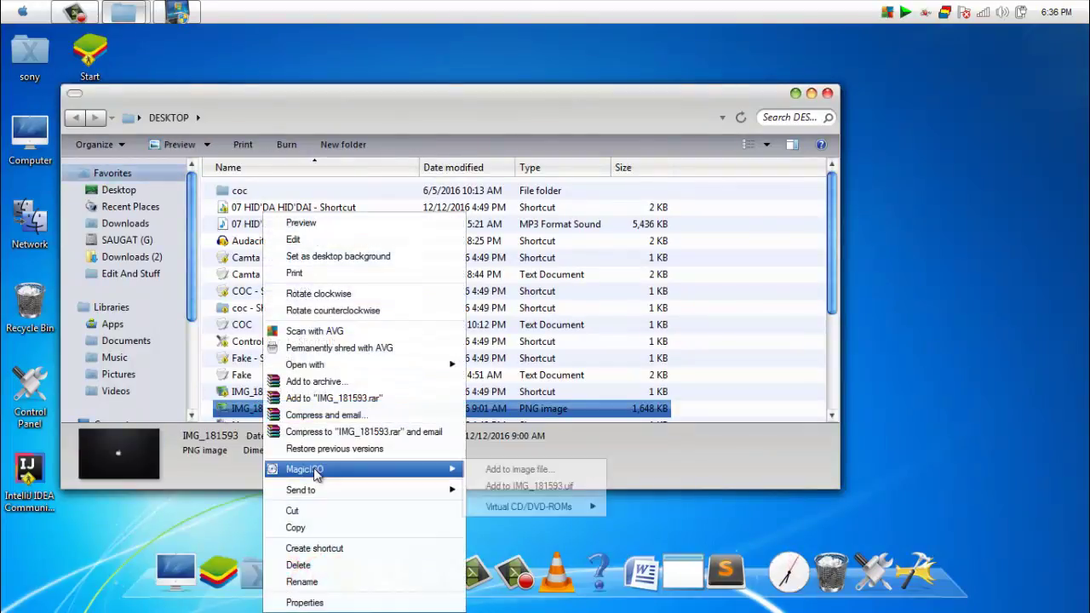
{"action": "left_click", "coordinate": [338, 257]}
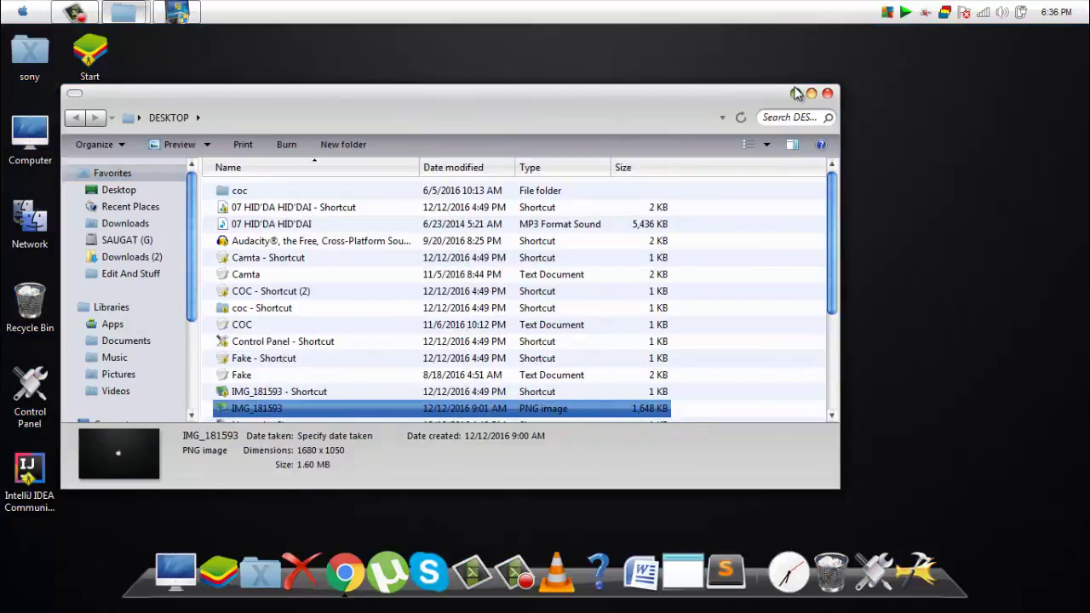
{"action": "left_click", "coordinate": [794, 93]}
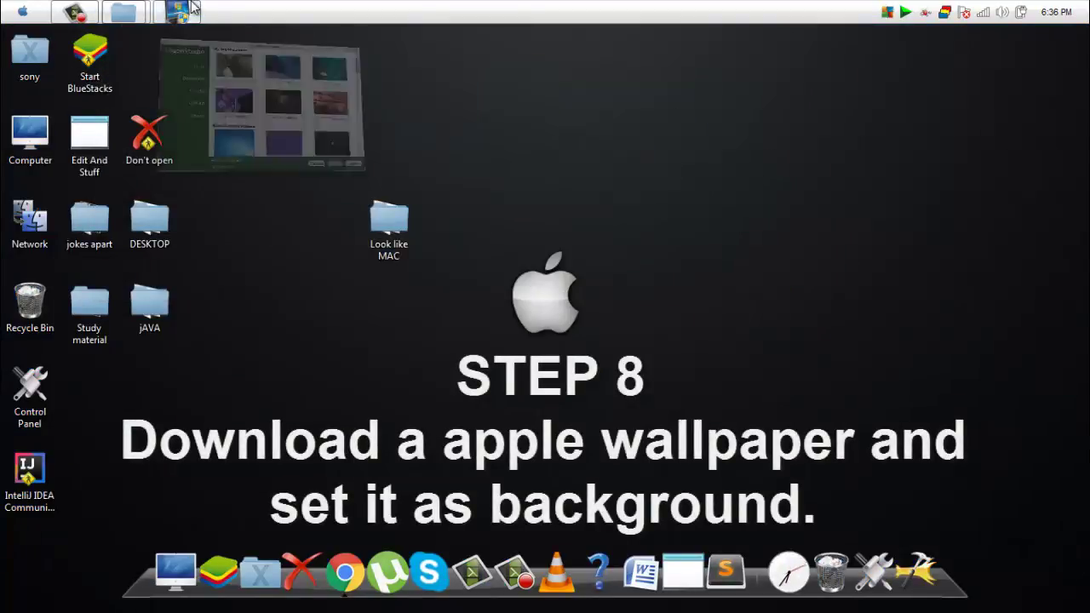
- Apply the My Wallpaper logon screen in LogonStudio, close the program and refresh the desktop
{"action": "left_click", "coordinate": [177, 12]}
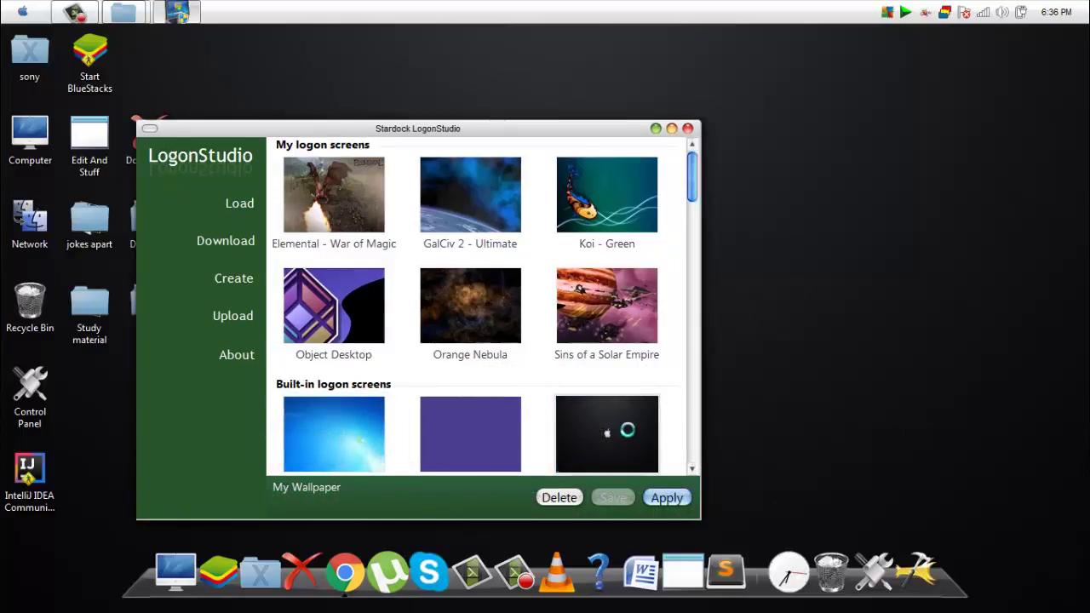
{"action": "key", "text": "alt+F4"}
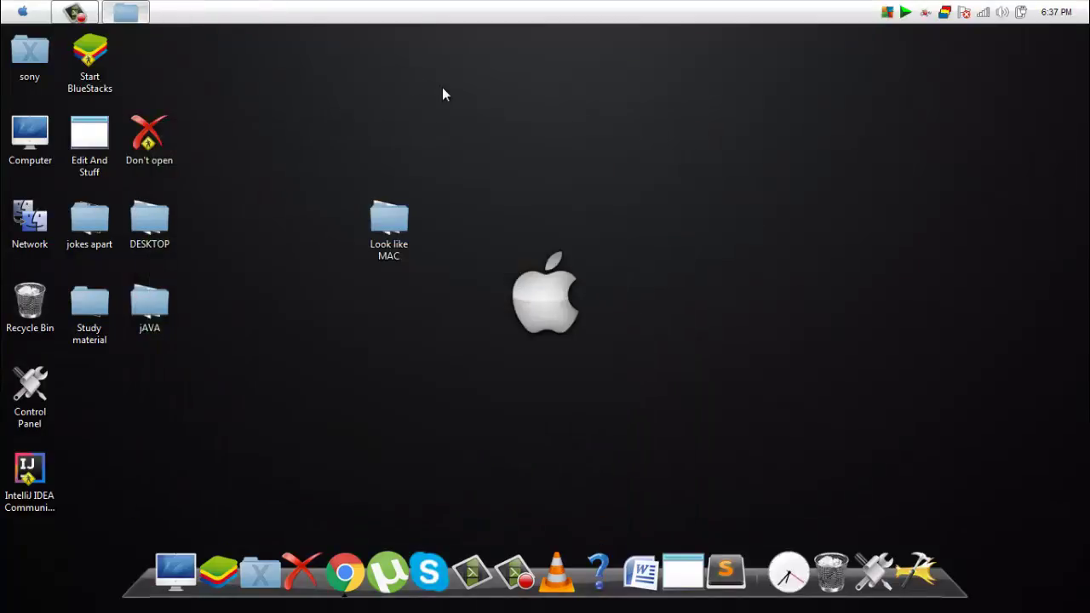
{"action": "right_click", "coordinate": [443, 88]}
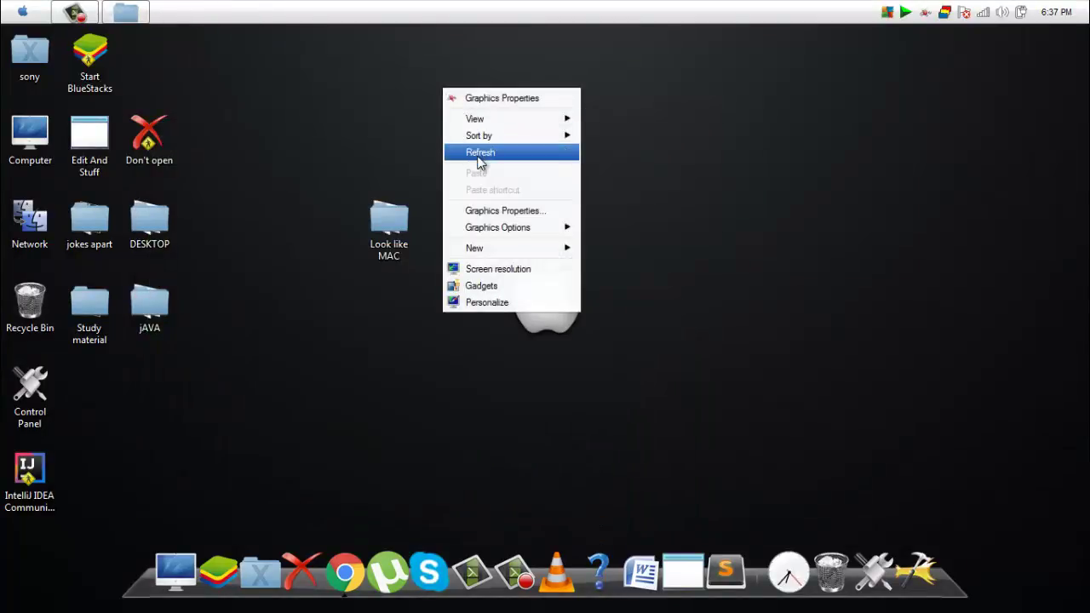
{"action": "left_click", "coordinate": [479, 157]}
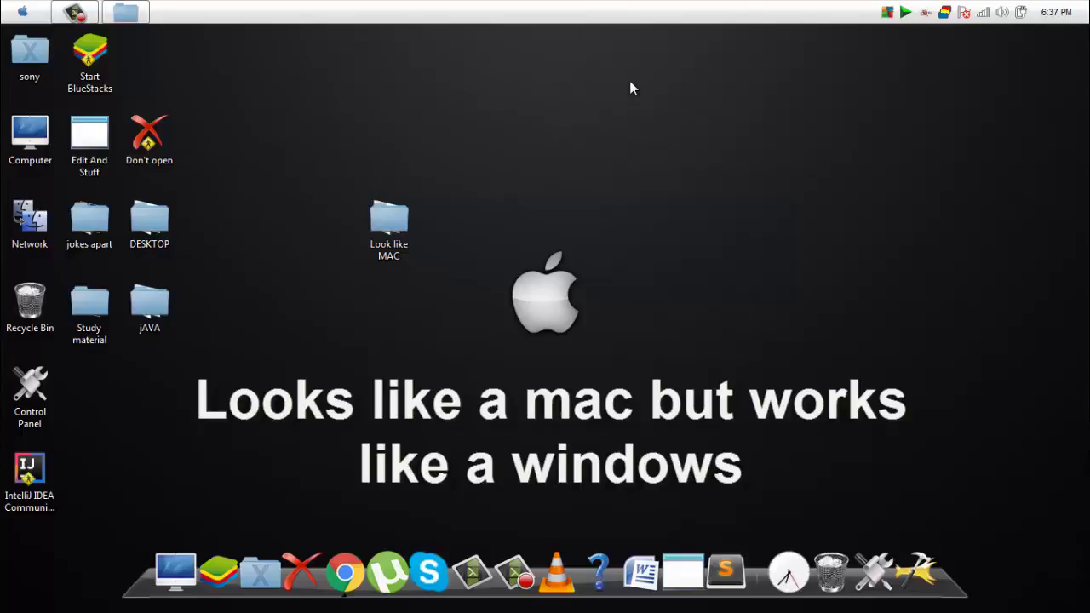